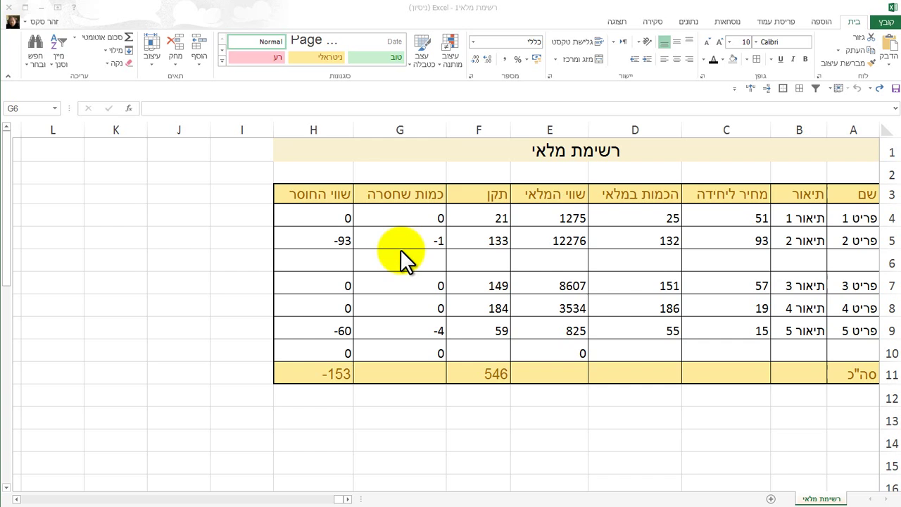
# Nudge column G's width and drag row 4's lower border down to make it taller.
pyautogui.click(401, 258)
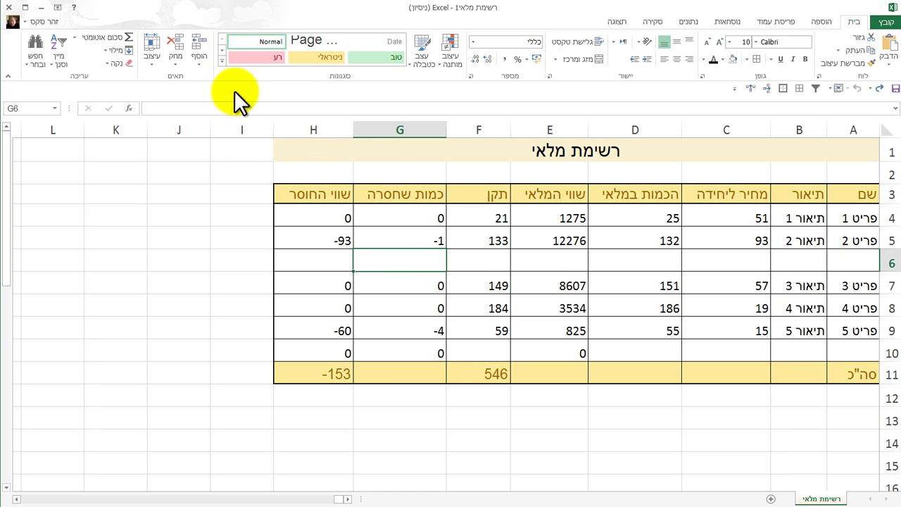
pyautogui.click(156, 57)
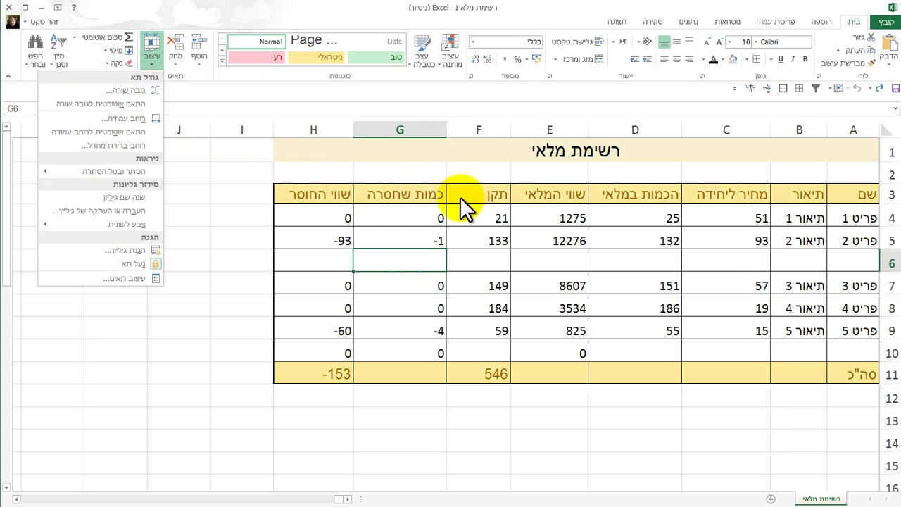
pyautogui.click(485, 241)
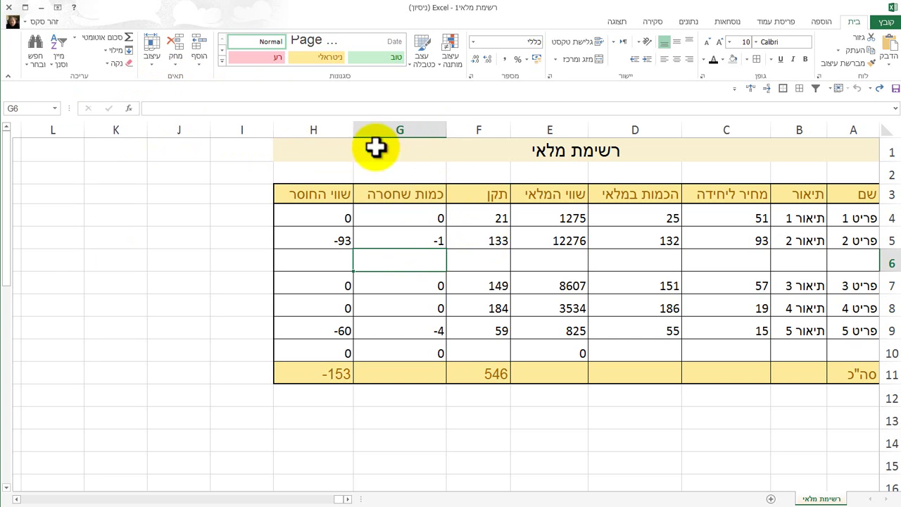
pyautogui.moveTo(353, 130)
pyautogui.mouseDown()
pyautogui.moveTo(392, 137)
pyautogui.moveTo(354, 137)
pyautogui.mouseUp()
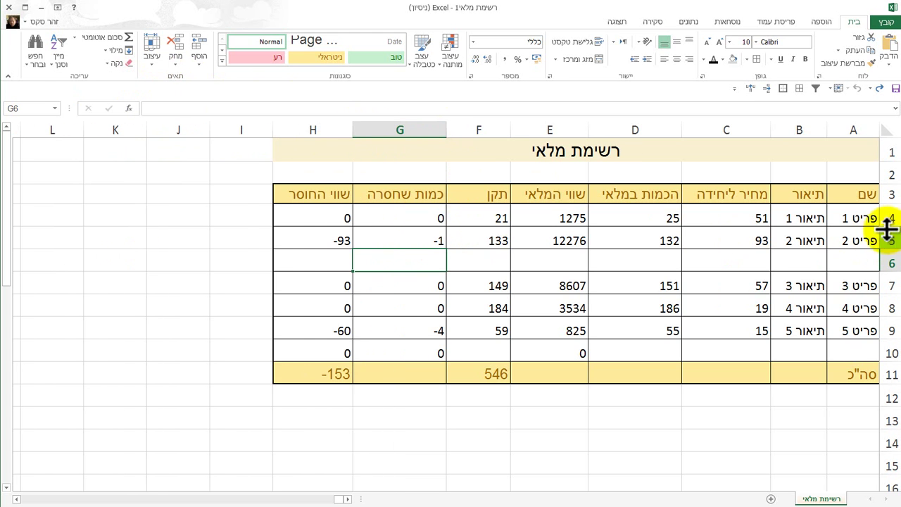
pyautogui.moveTo(888, 226); pyautogui.dragTo(888, 245)
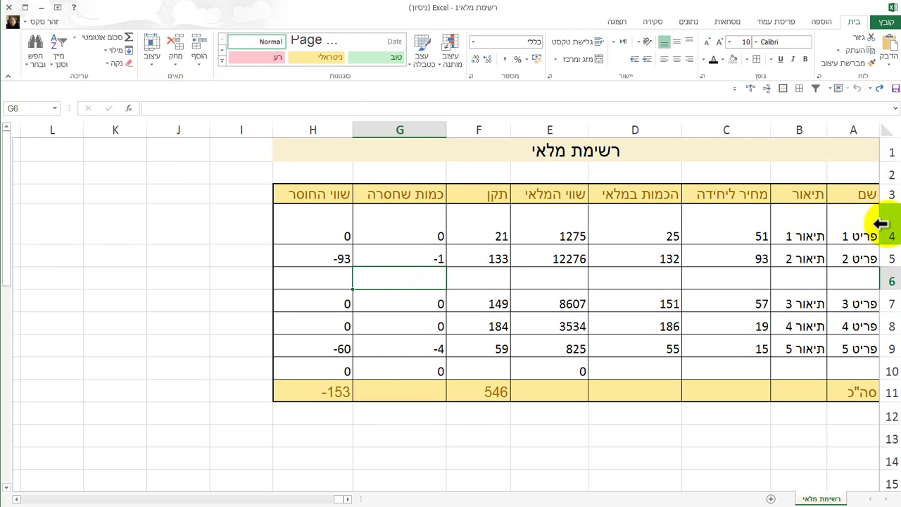
# Select rows 7–9 and set their row height to 20.
pyautogui.click(891, 240)
pyautogui.moveTo(890, 243); pyautogui.dragTo(890, 352)
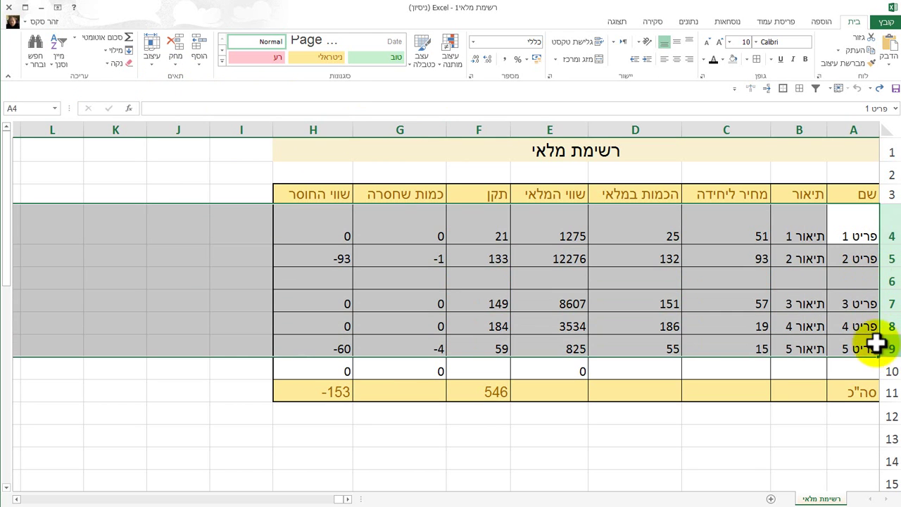
pyautogui.click(880, 325)
pyautogui.moveTo(888, 300); pyautogui.dragTo(888, 350)
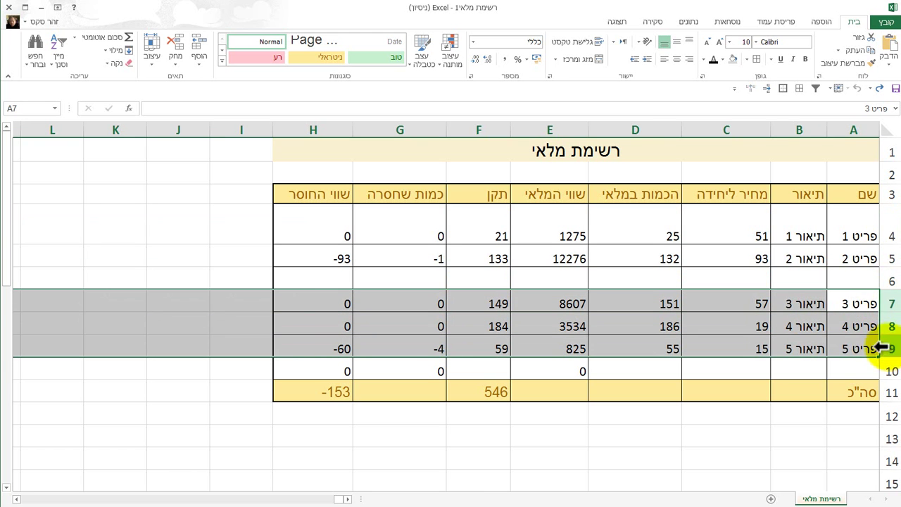
pyautogui.click(152, 61)
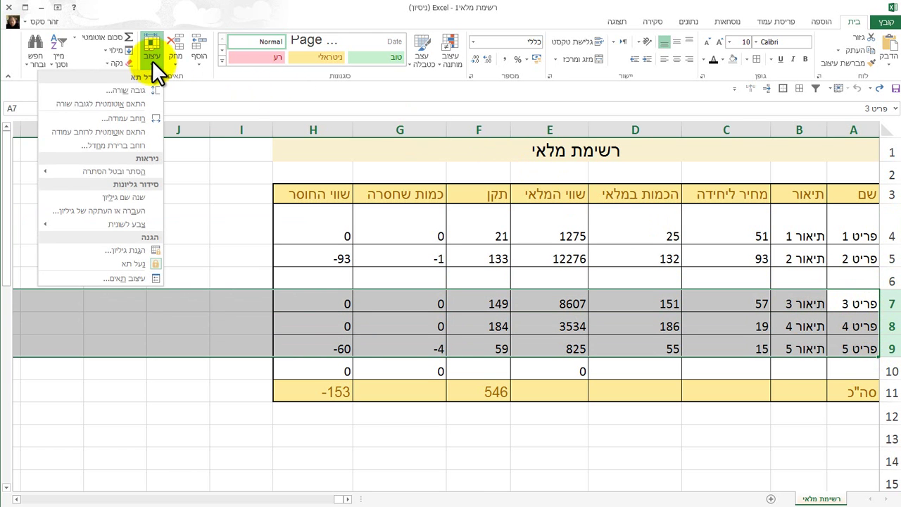
pyautogui.click(131, 90)
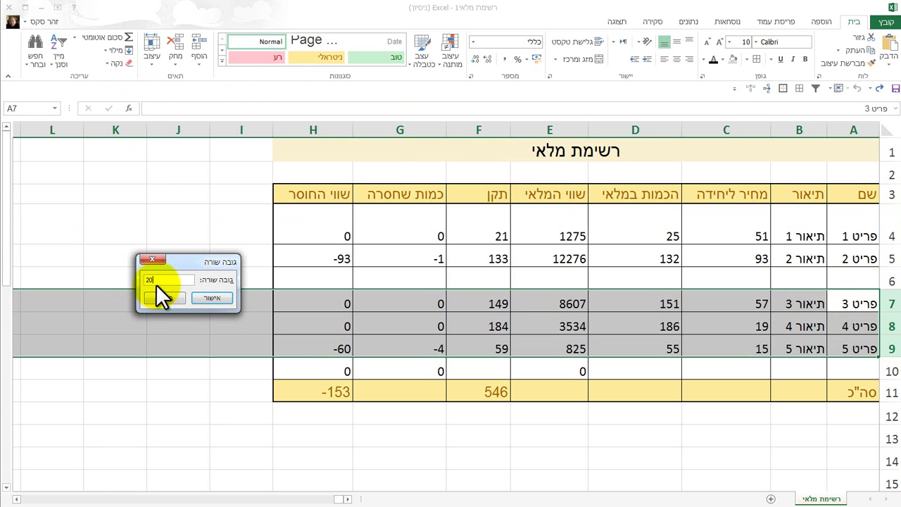
pyautogui.press('Return')
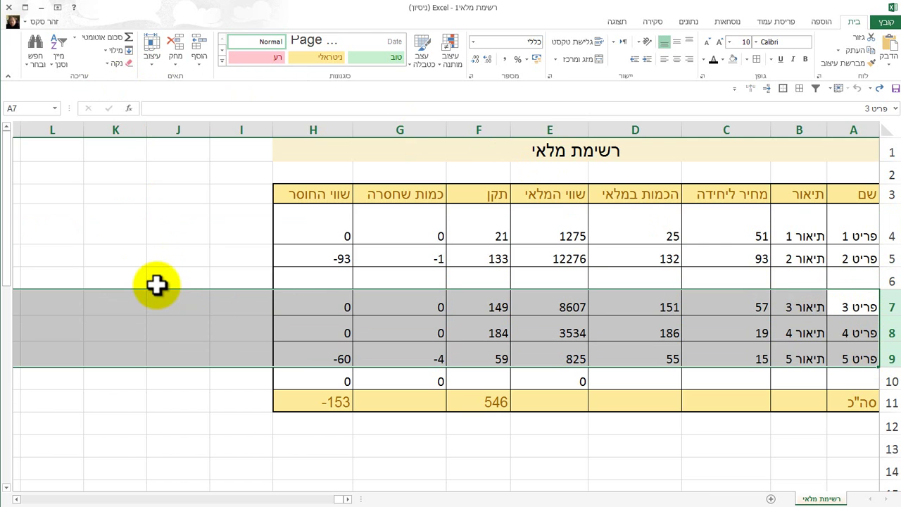
# Select the whole sheet and set every row height to 20, then click cell C6.
pyautogui.click(888, 131)
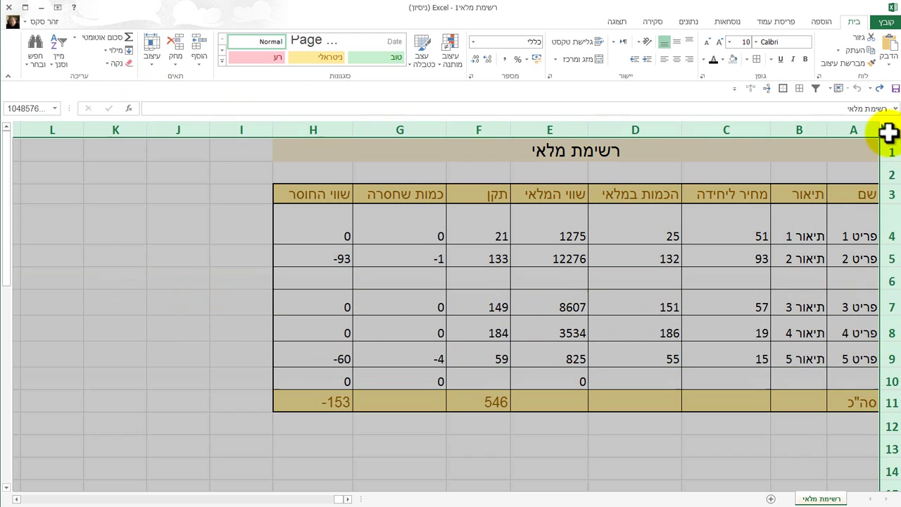
pyautogui.click(154, 53)
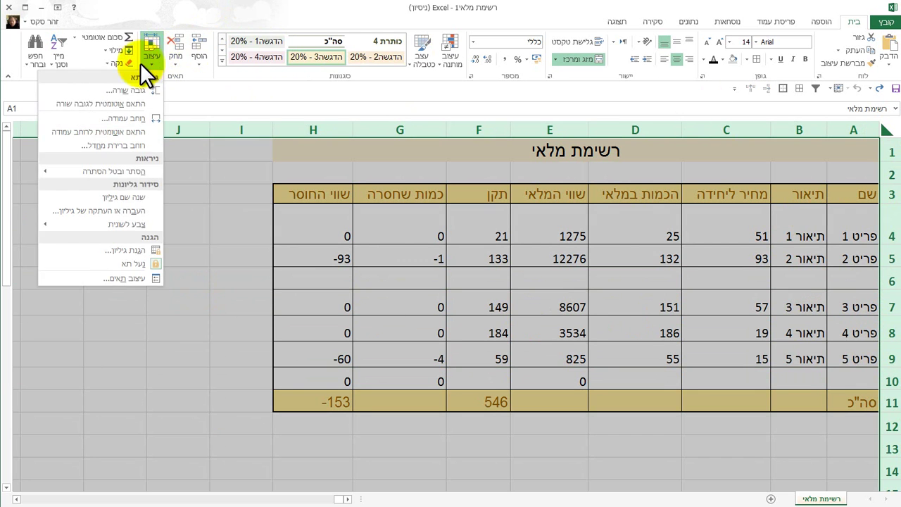
pyautogui.click(130, 87)
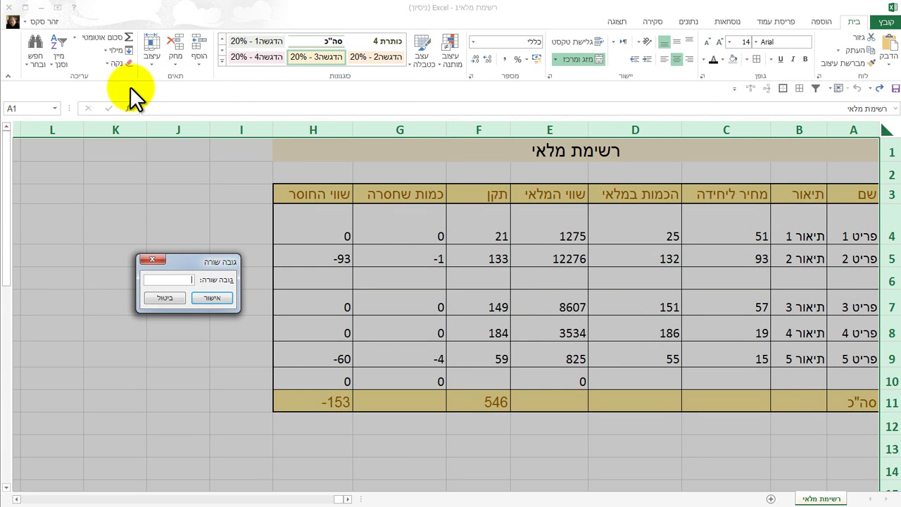
pyautogui.write('20')
pyautogui.press('Return')
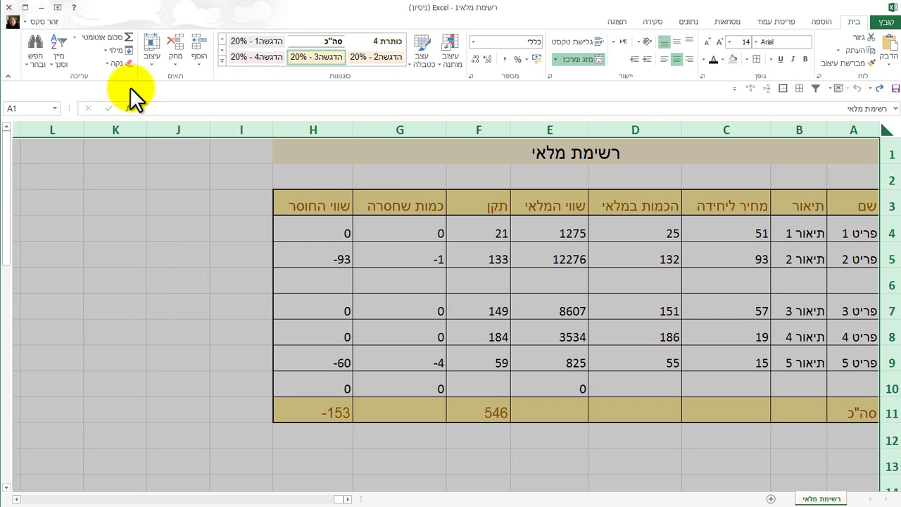
pyautogui.click(722, 288)
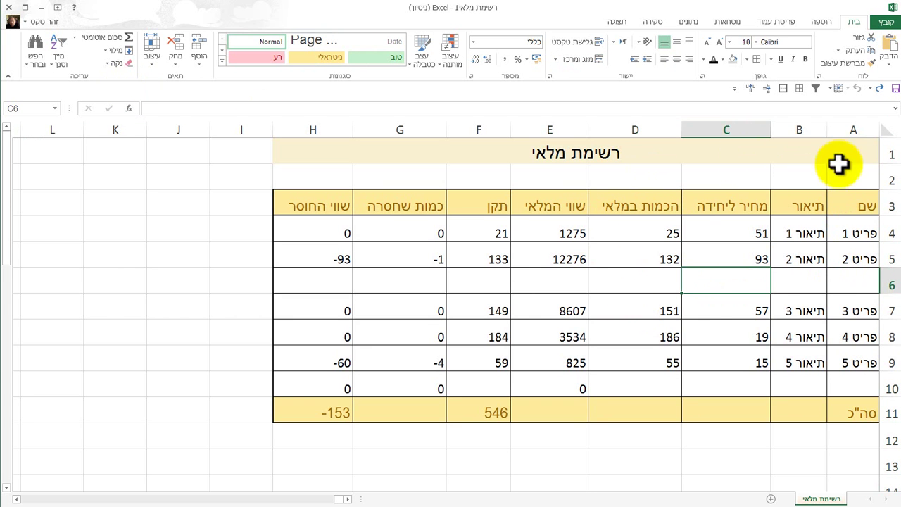
# Select column J and open the Column Width setting, closing it unchanged.
pyautogui.click(885, 132)
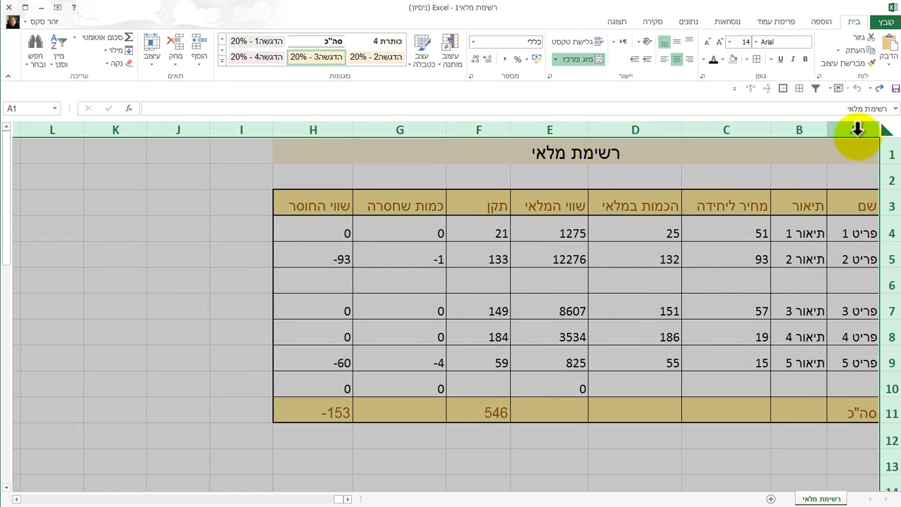
pyautogui.click(751, 240)
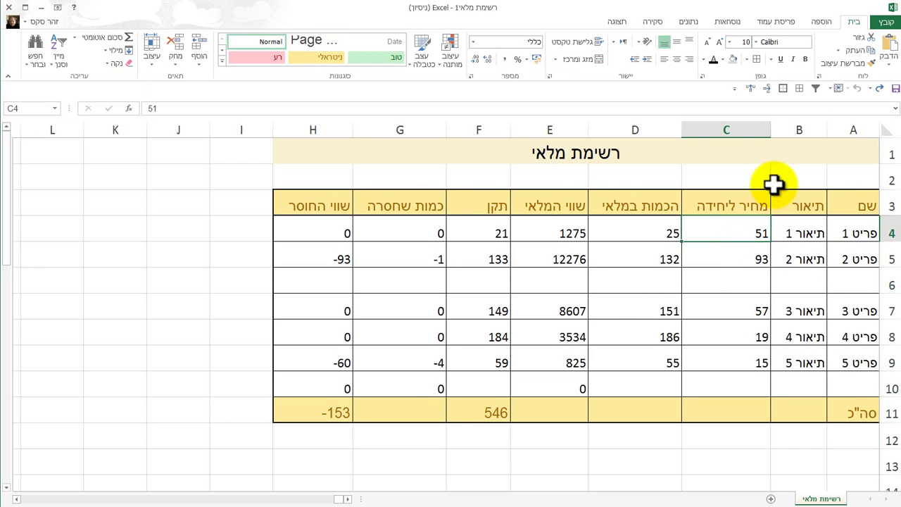
pyautogui.click(798, 127)
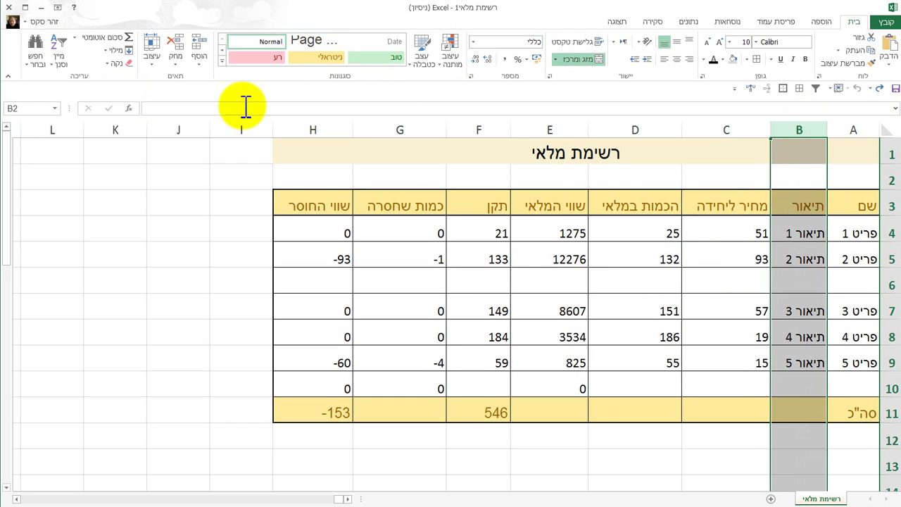
pyautogui.click(168, 125)
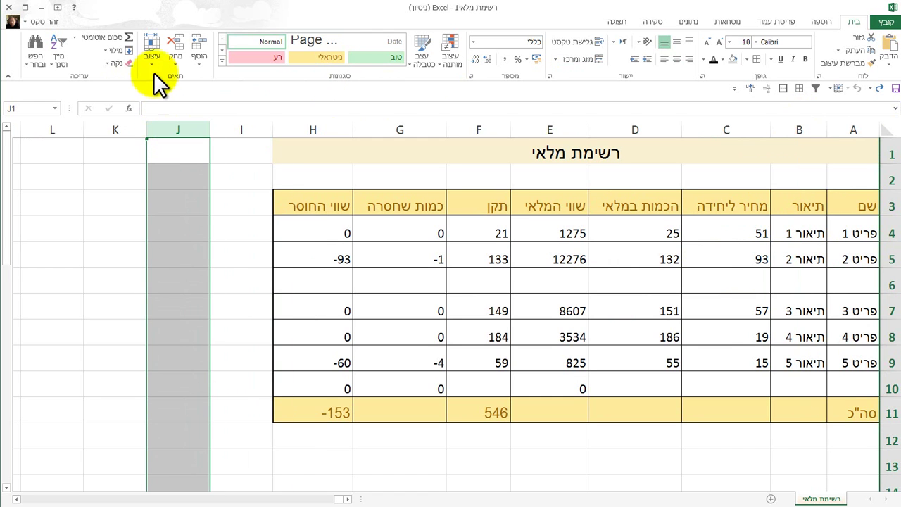
pyautogui.click(154, 52)
pyautogui.click(138, 105)
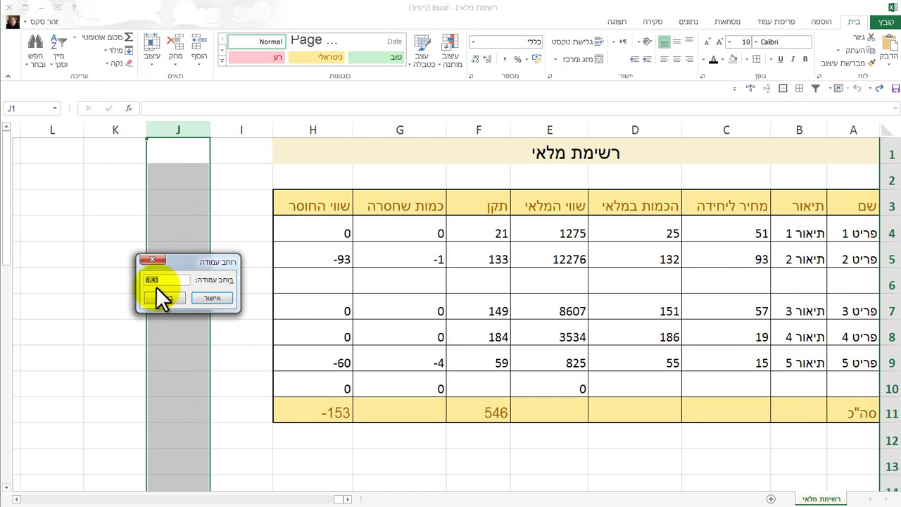
pyautogui.click(161, 289)
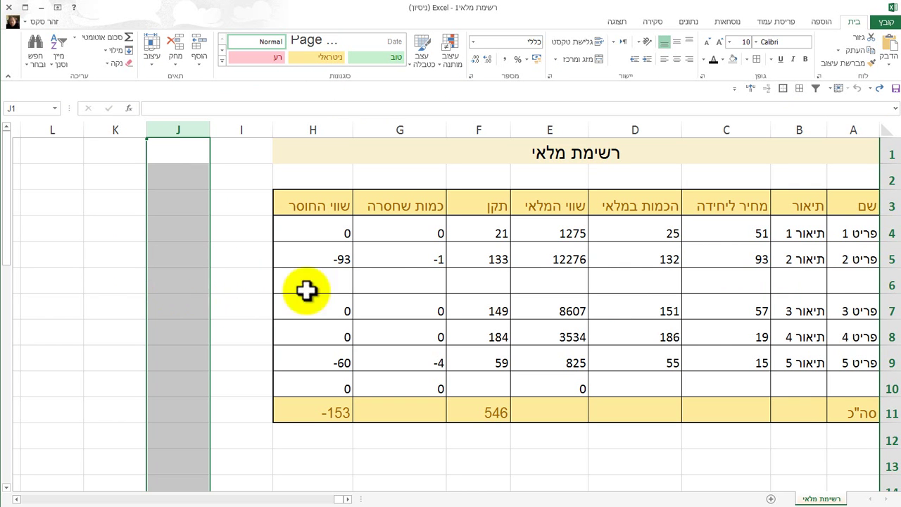
# Select the entire sheet and set every column width to 12.
pyautogui.click(888, 130)
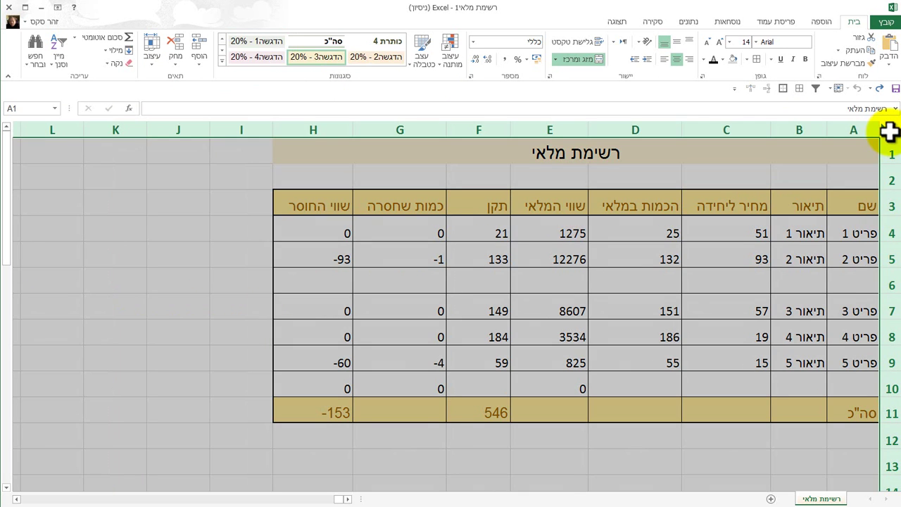
pyautogui.click(151, 44)
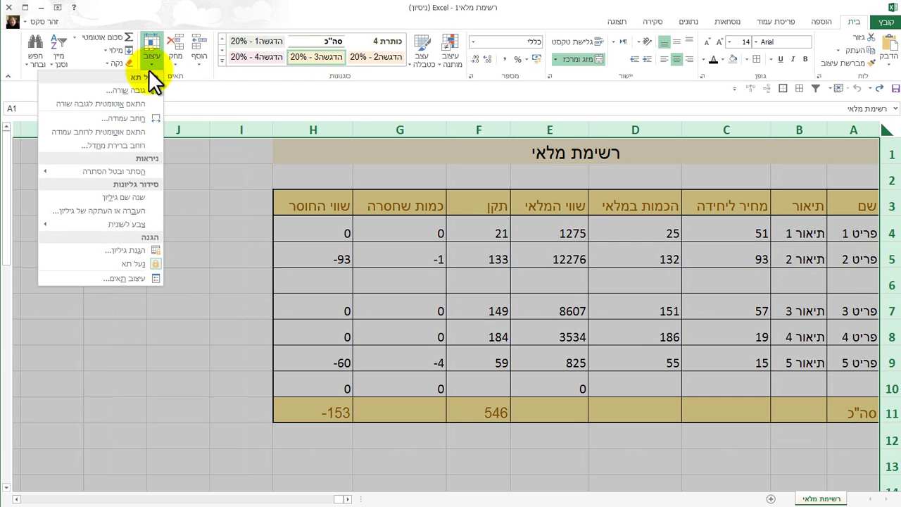
pyautogui.click(133, 118)
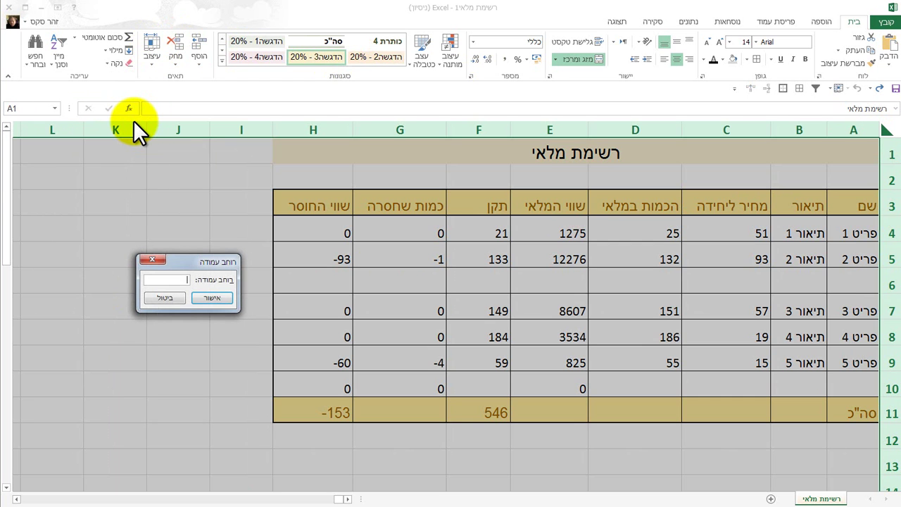
pyautogui.write('12')
pyautogui.press('Return')
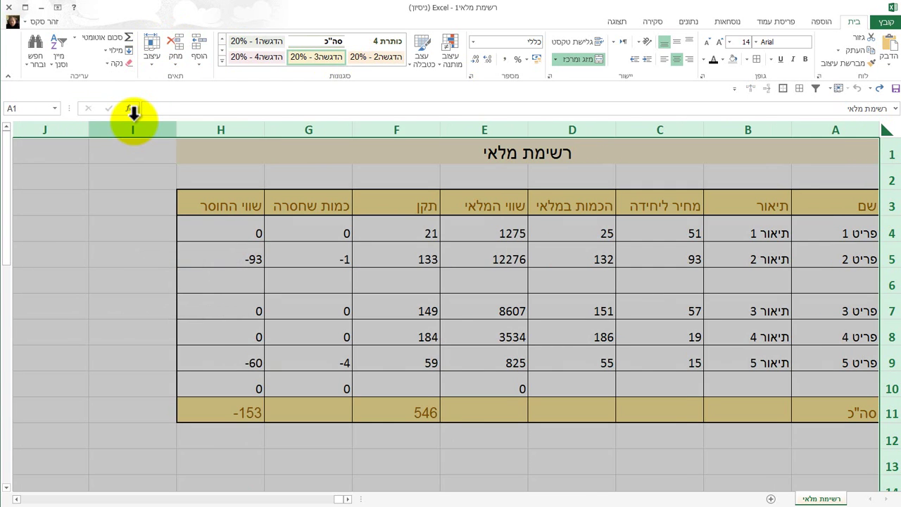
pyautogui.click(346, 222)
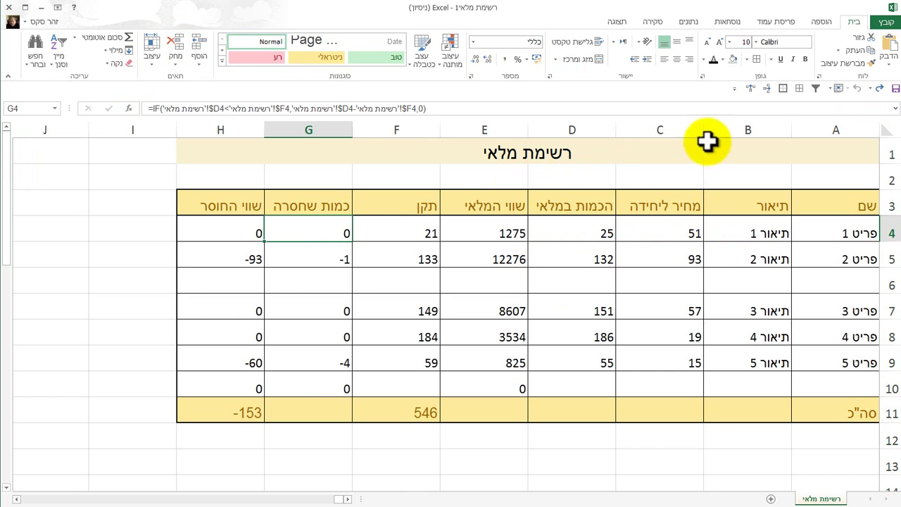
# Narrow columns B through F to a common width.
pyautogui.moveTo(740, 129); pyautogui.dragTo(385, 128)
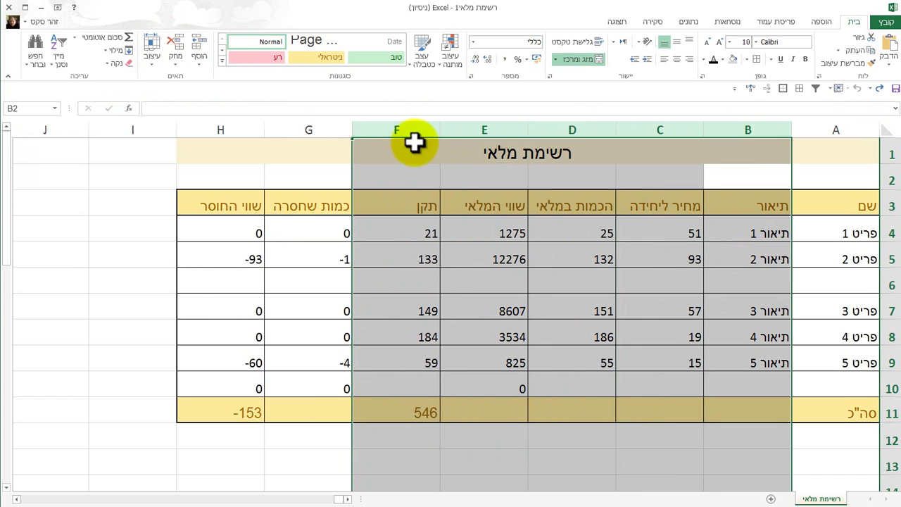
pyautogui.moveTo(439, 128); pyautogui.dragTo(452, 128)
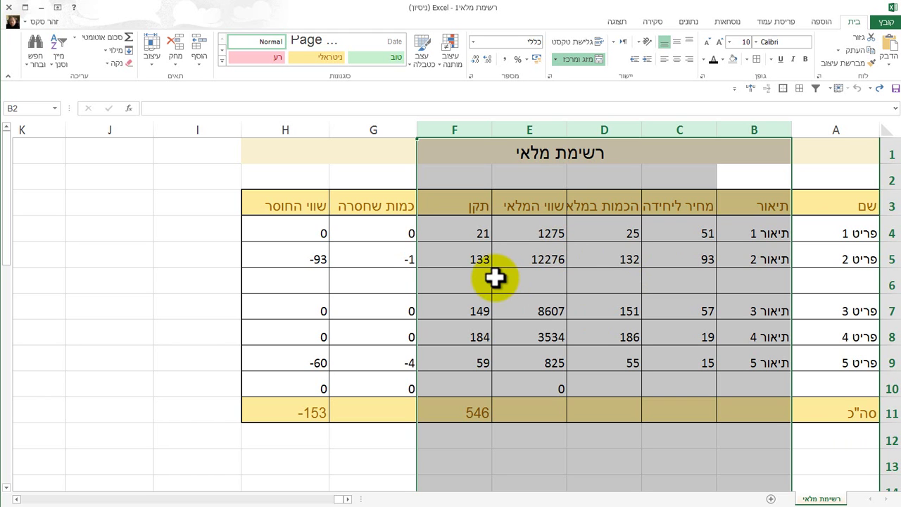
pyautogui.click(504, 258)
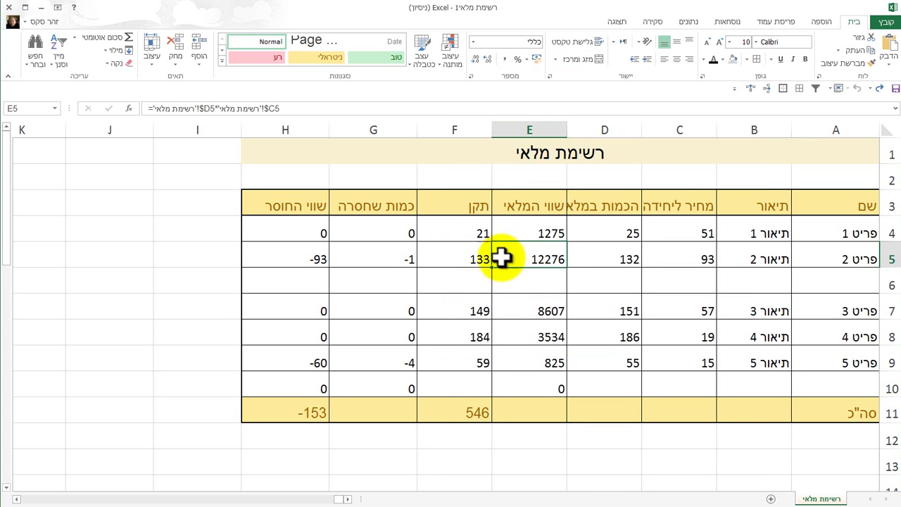
pyautogui.click(153, 53)
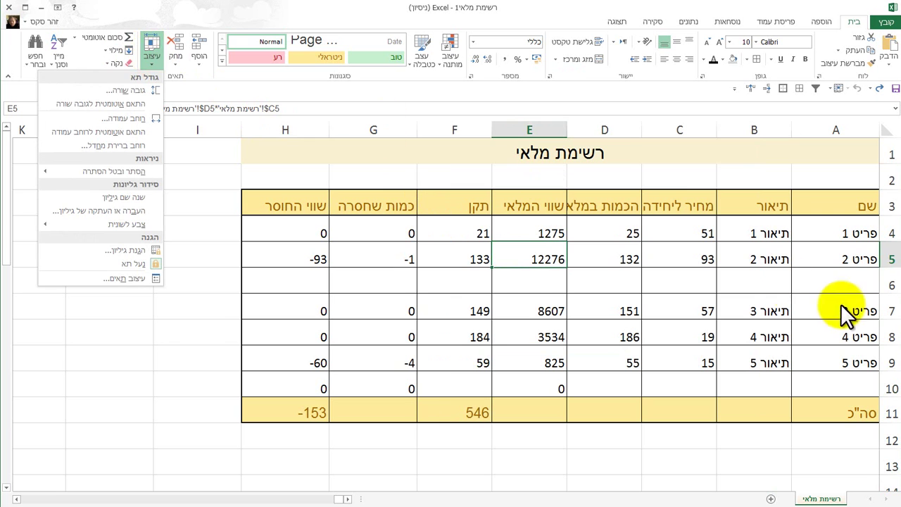
pyautogui.click(889, 241)
# Drag row 4 taller and resize row 6 to a height of 19.50.
pyautogui.moveTo(890, 242); pyautogui.dragTo(888, 264)
pyautogui.click(890, 304)
pyautogui.moveTo(889, 315)
pyautogui.mouseDown()
pyautogui.moveTo(889, 302)
pyautogui.moveTo(890, 397)
pyautogui.moveTo(891, 385)
pyautogui.mouseUp()
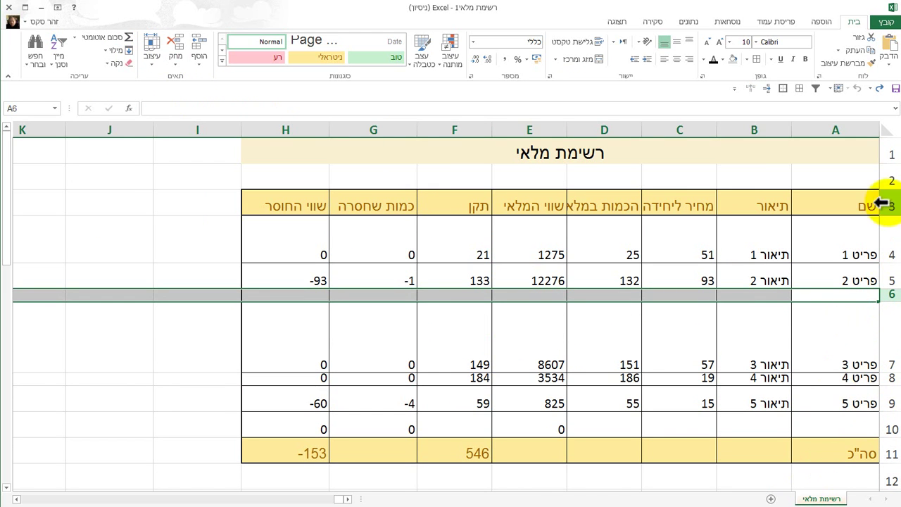
# AutoFit the row height of every row on the sheet.
pyautogui.click(890, 131)
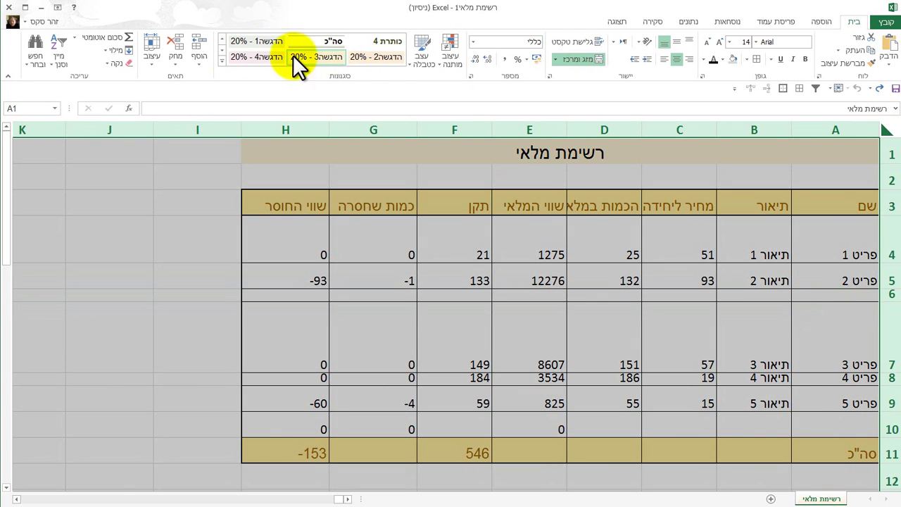
pyautogui.click(153, 53)
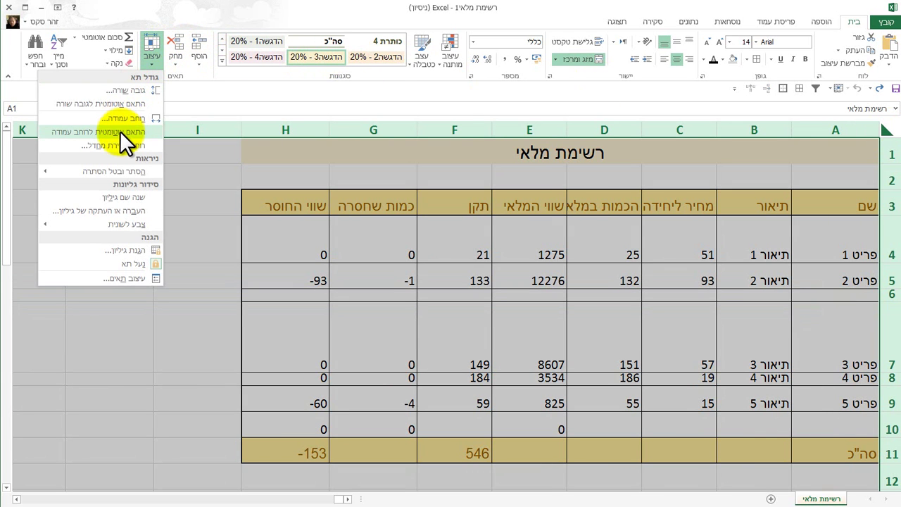
pyautogui.click(124, 102)
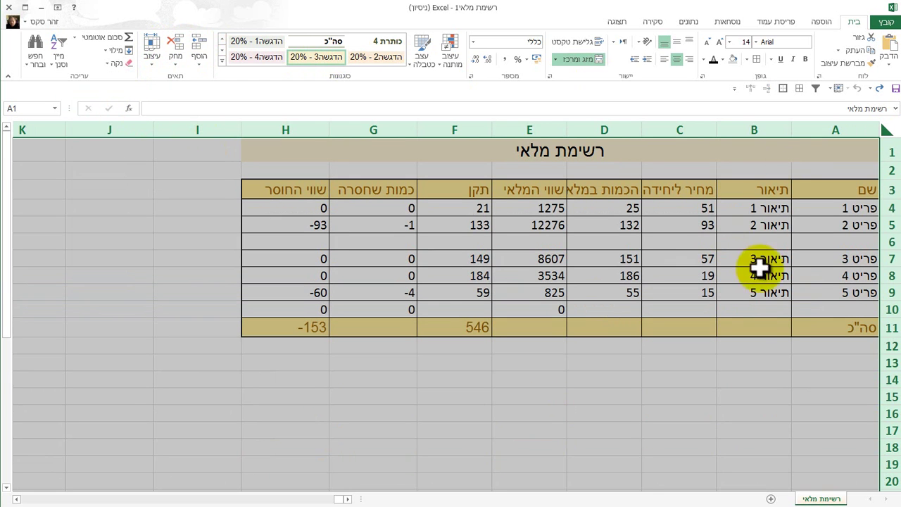
pyautogui.click(744, 245)
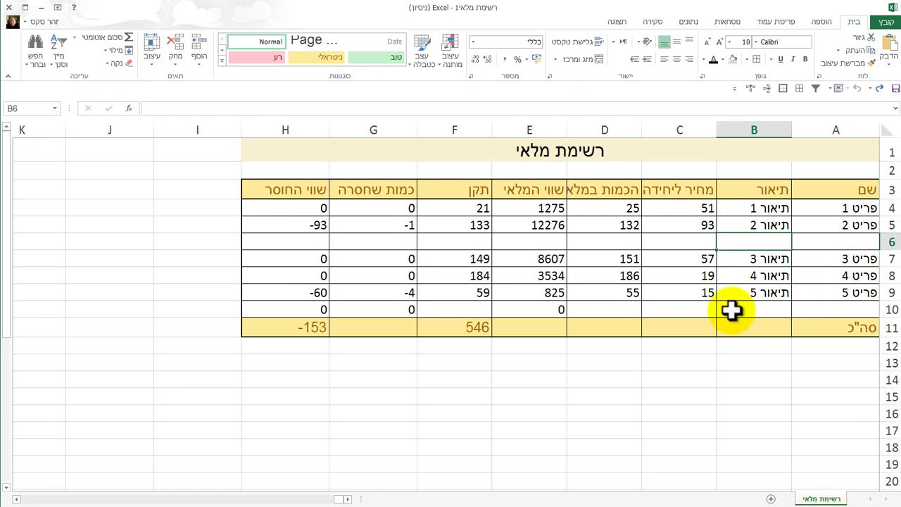
# AutoFit the width of every column on the sheet.
pyautogui.click(886, 130)
pyautogui.click(150, 51)
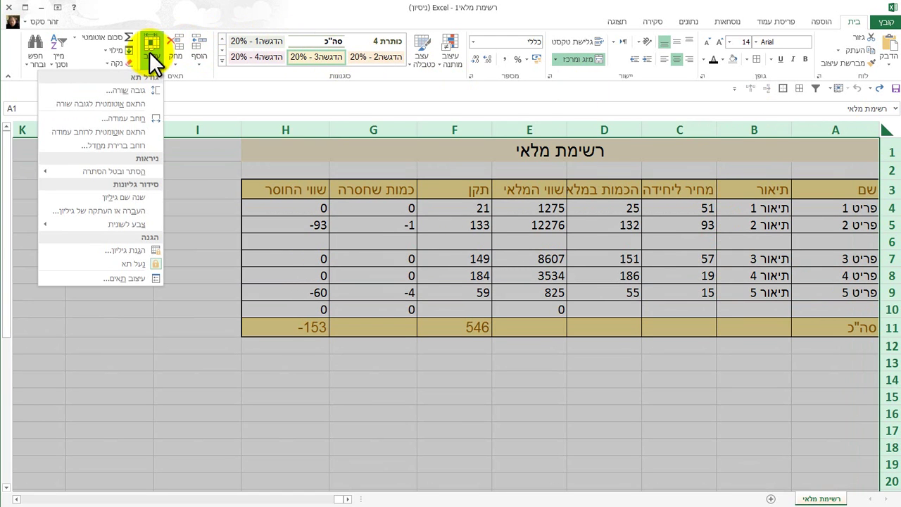
pyautogui.click(110, 132)
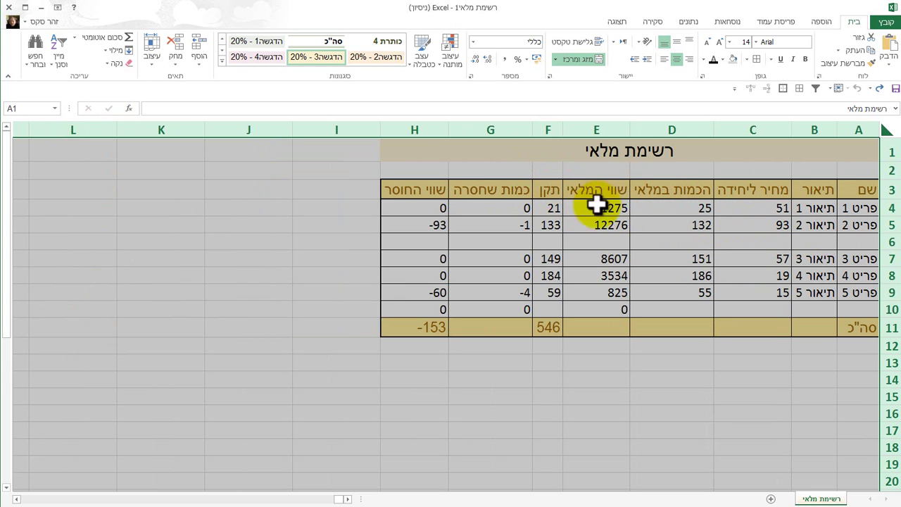
pyautogui.click(851, 264)
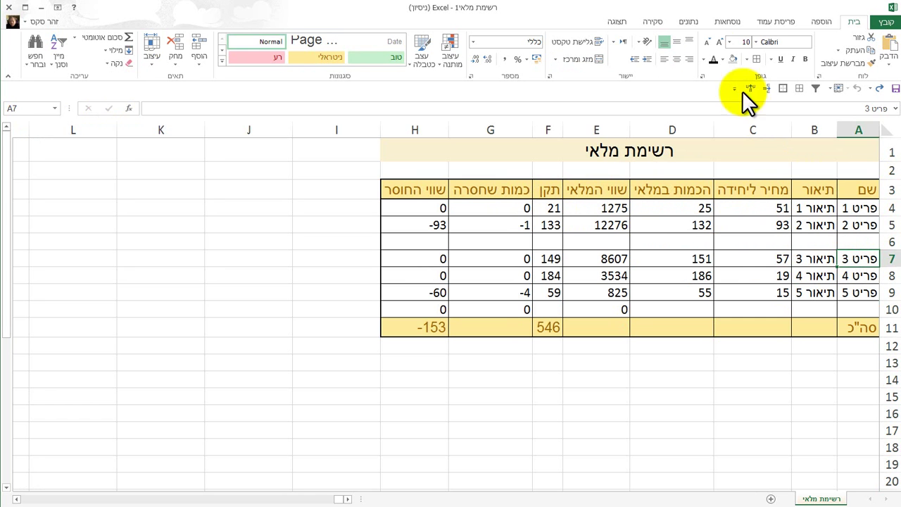
# Increase cell A7's font size to 22.
pyautogui.click(720, 42)
pyautogui.click(720, 43)
pyautogui.click(720, 42)
pyautogui.click(720, 43)
pyautogui.click(720, 42)
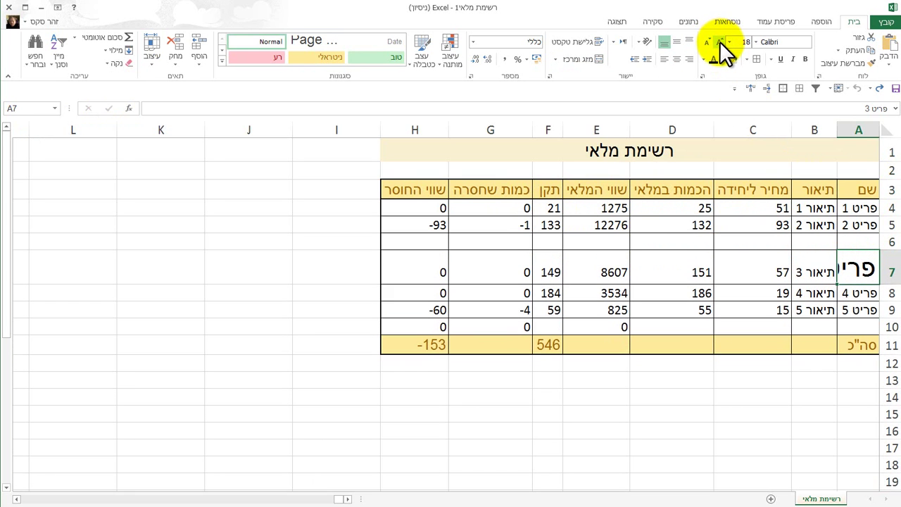
pyautogui.click(720, 42)
# Select row 7 and AutoFit its row height.
pyautogui.moveTo(889, 298); pyautogui.dragTo(891, 268)
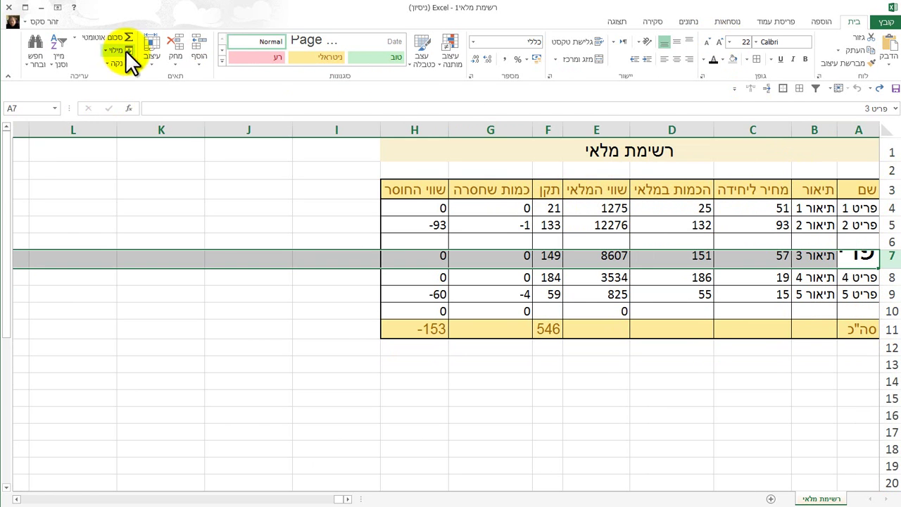
pyautogui.click(152, 59)
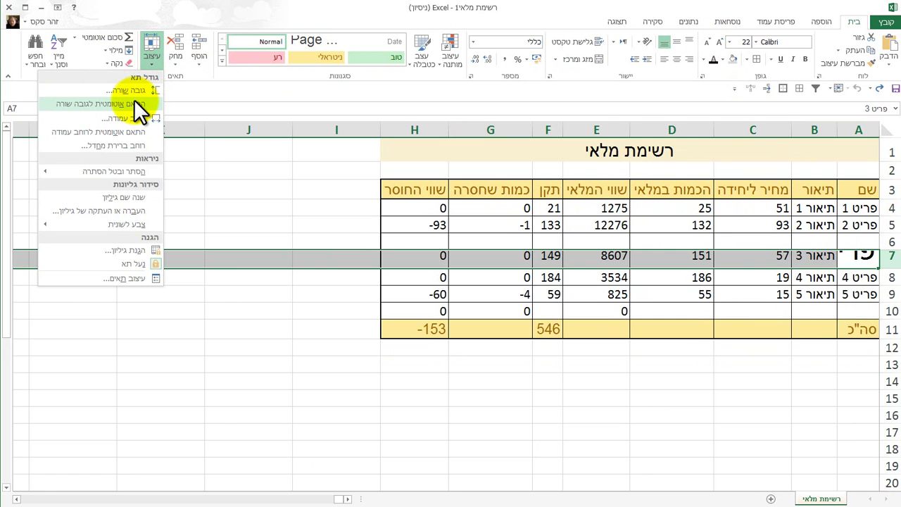
pyautogui.click(134, 104)
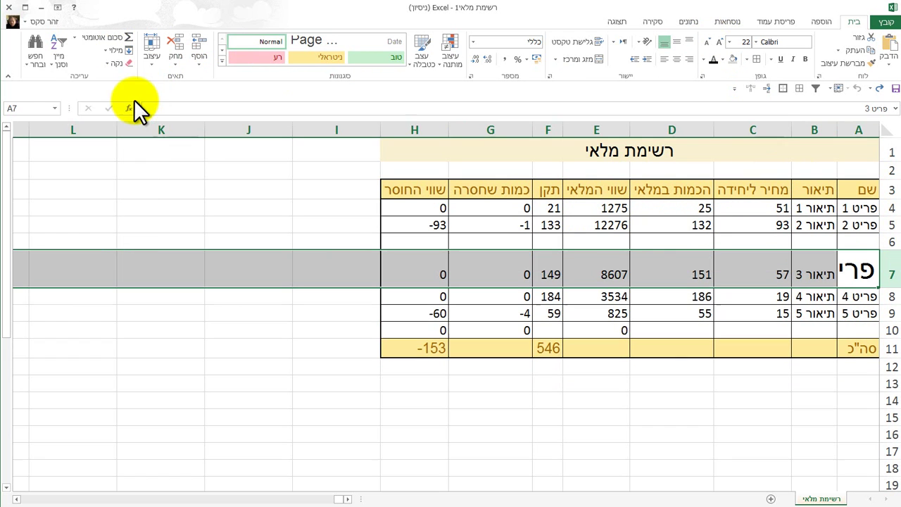
# AutoFit column A so 'פריט 3' displays in full.
pyautogui.doubleClick(836, 134)
pyautogui.click(466, 222)
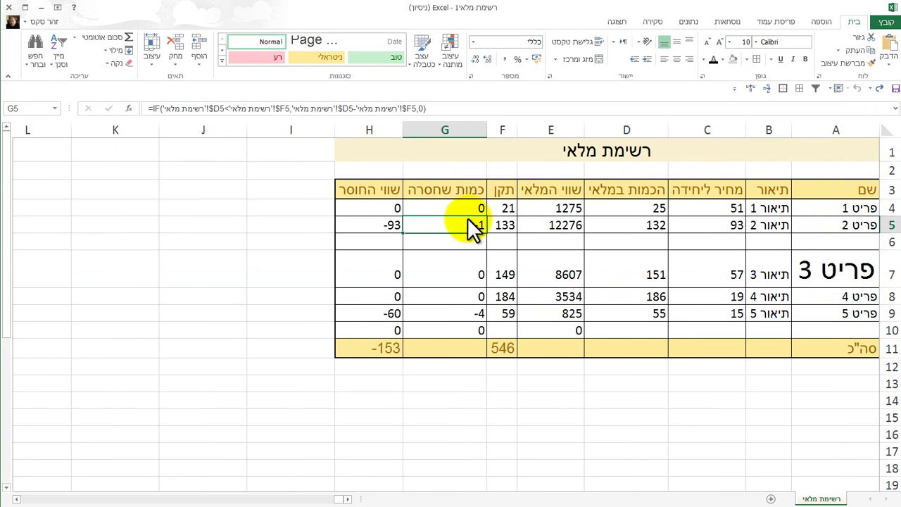
pyautogui.click(151, 48)
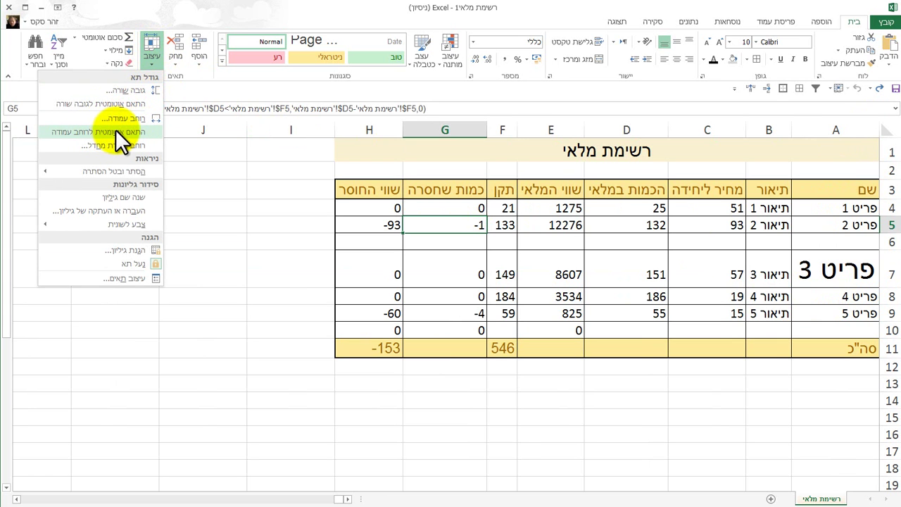
pyautogui.click(197, 174)
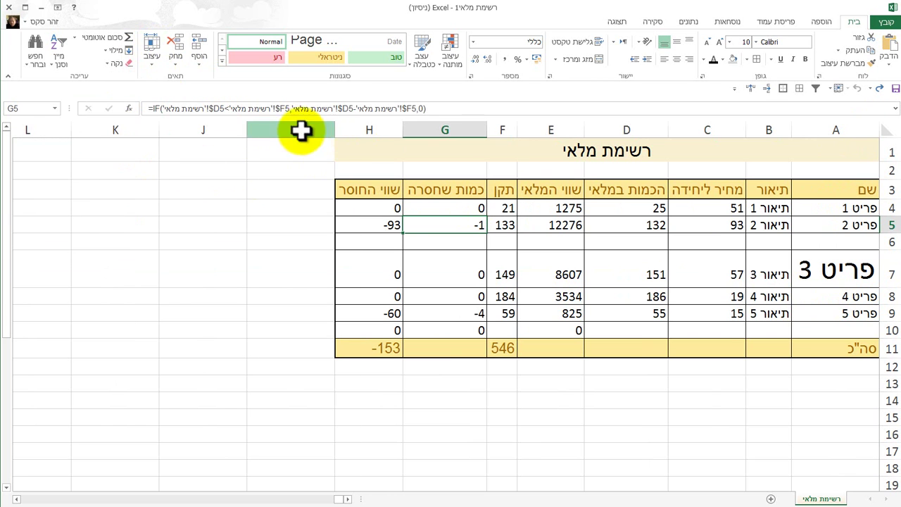
# Select column I and open the Format options, leaving it unchanged.
pyautogui.click(301, 131)
pyautogui.click(151, 51)
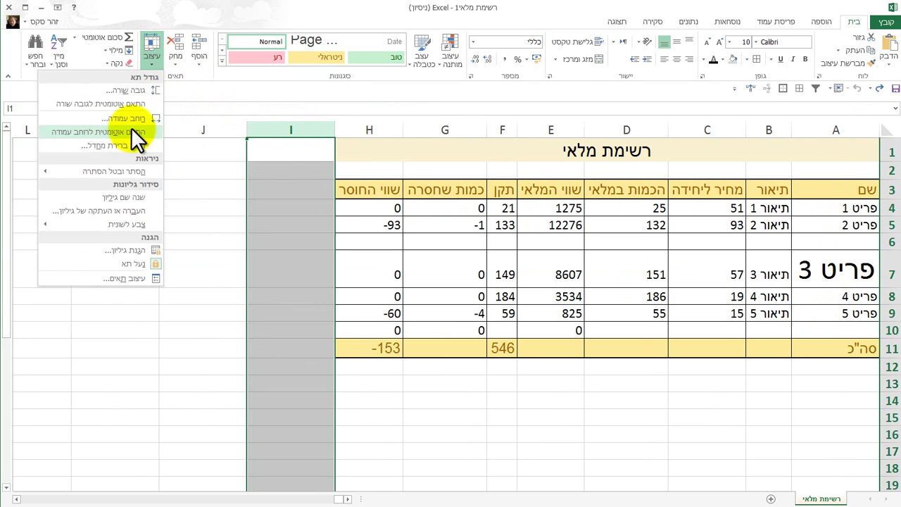
pyautogui.click(131, 130)
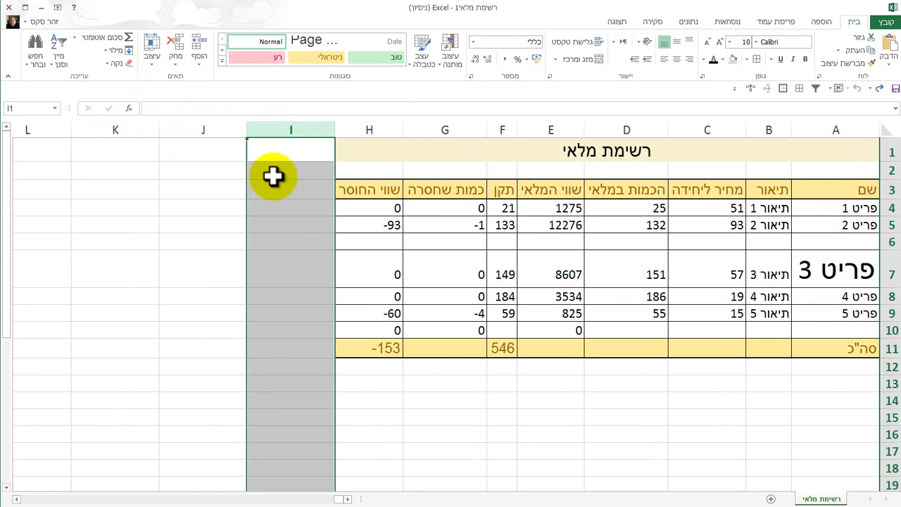
# Set the inventory sheet's default column width to 15.
pyautogui.click(270, 238)
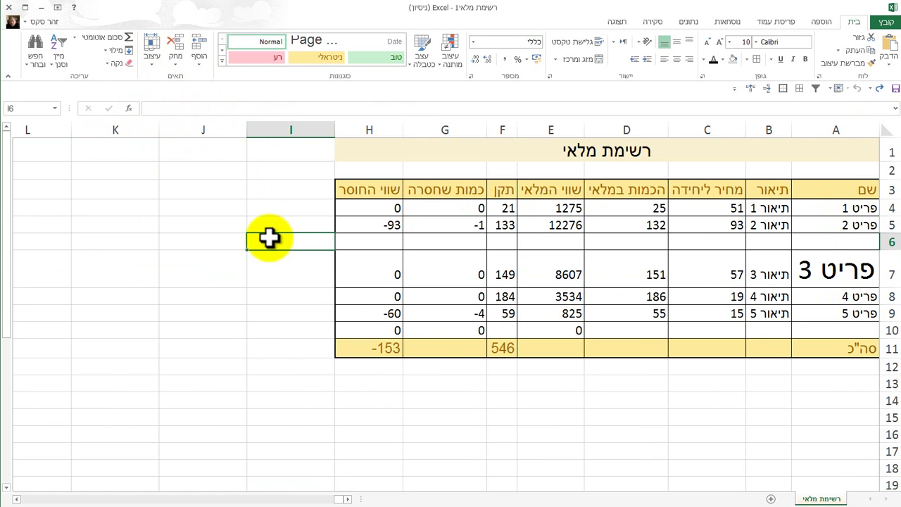
pyautogui.click(150, 61)
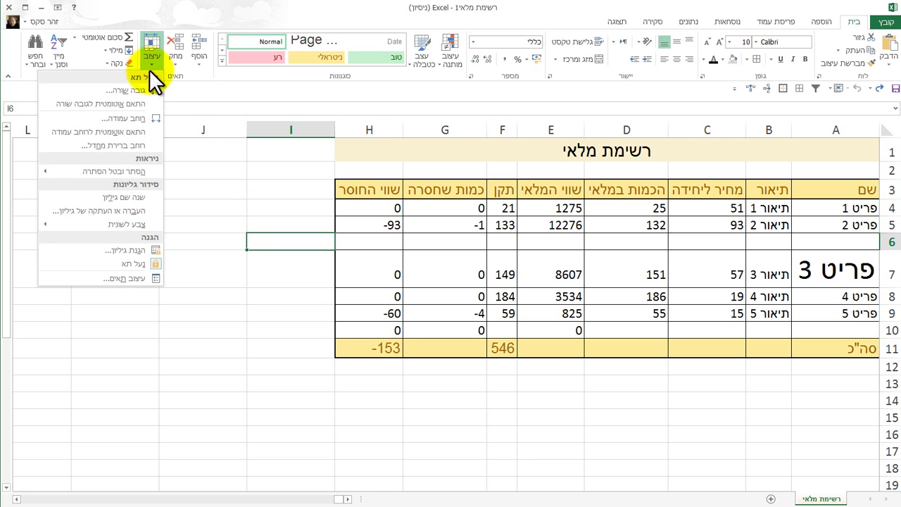
pyautogui.click(124, 145)
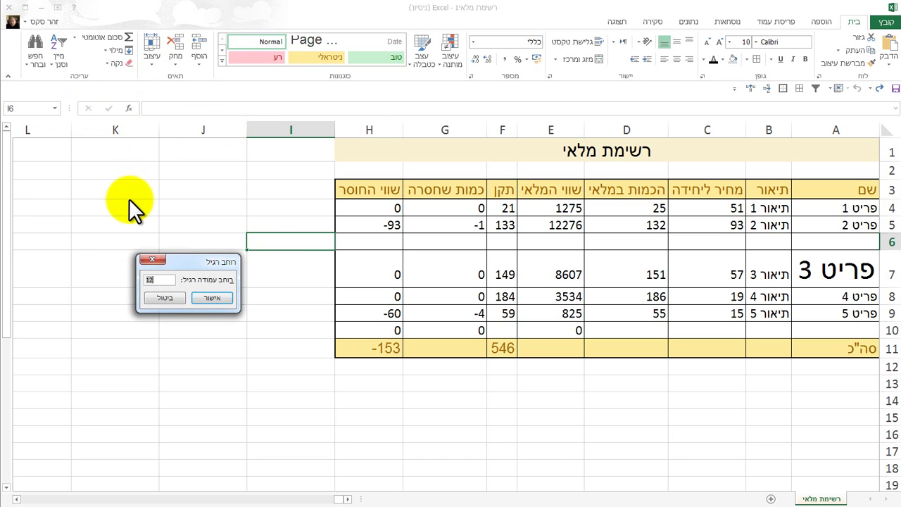
pyautogui.write('15')
pyautogui.press('Return')
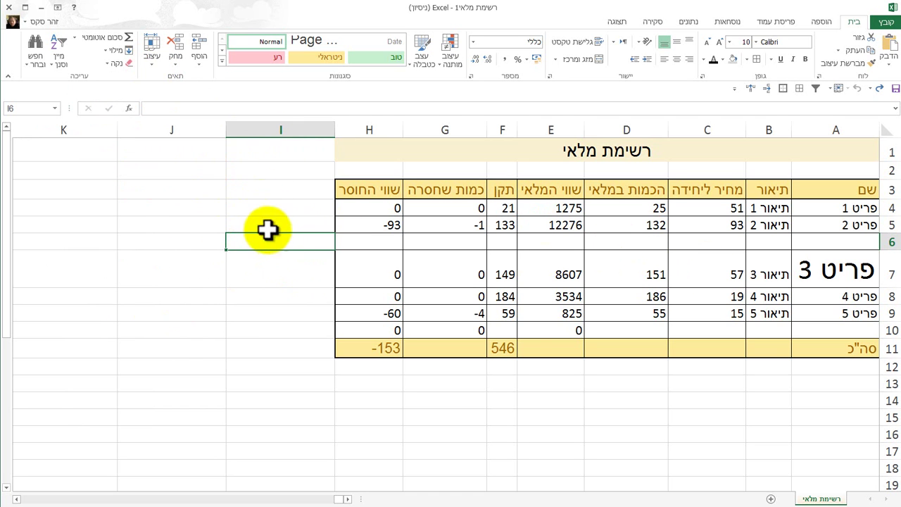
# Add a new blank worksheet, גיליון1.
pyautogui.click(771, 498)
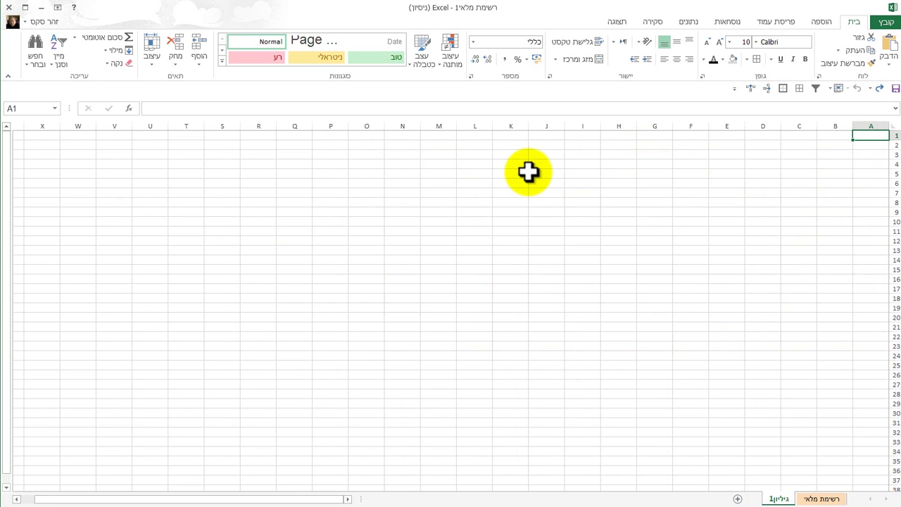
pyautogui.click(528, 171)
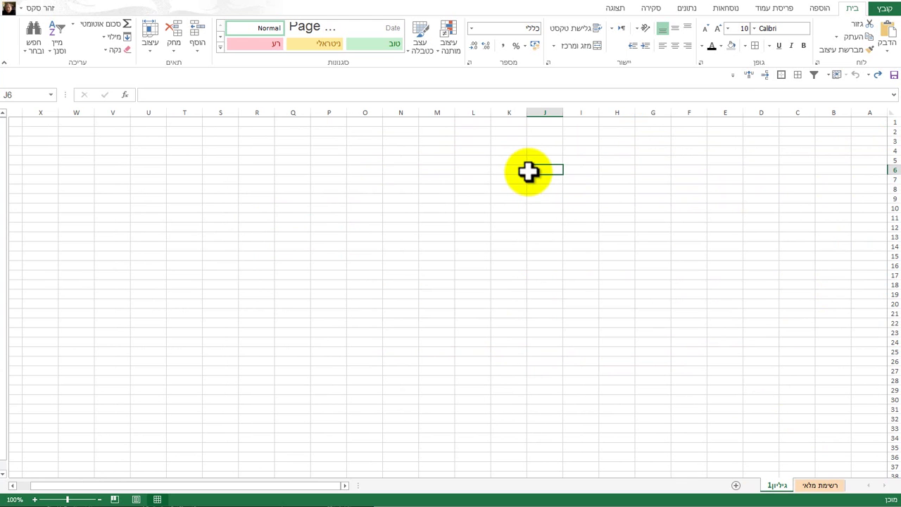
pyautogui.click(152, 39)
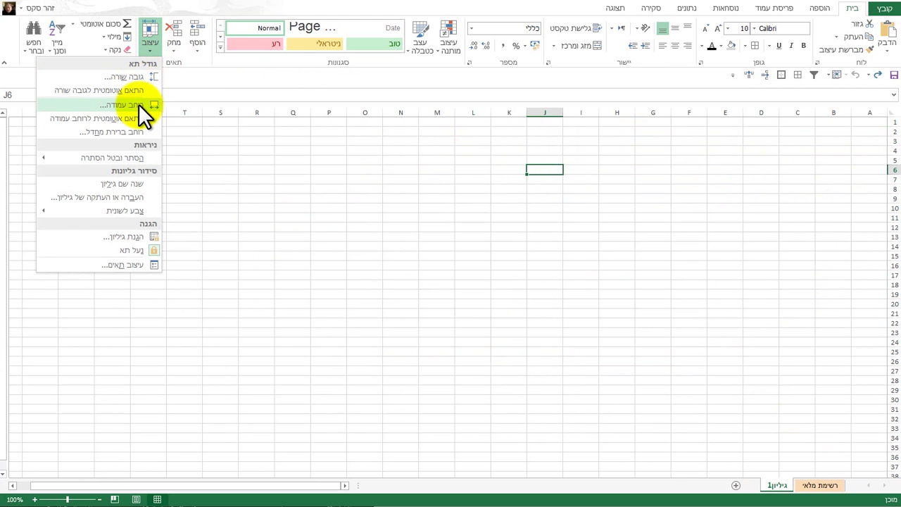
pyautogui.click(139, 107)
pyautogui.click(154, 280)
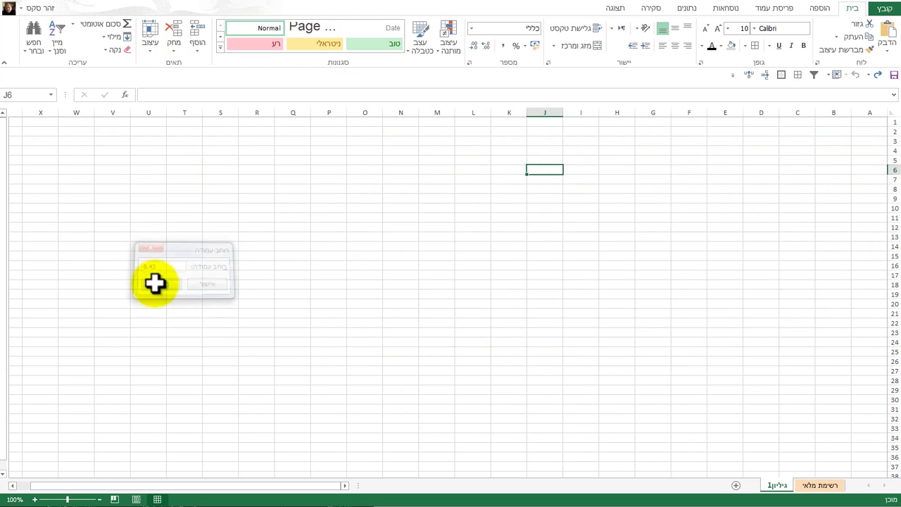
# Set גיליון1's default column width to 12, then change it to 2.
pyautogui.click(147, 39)
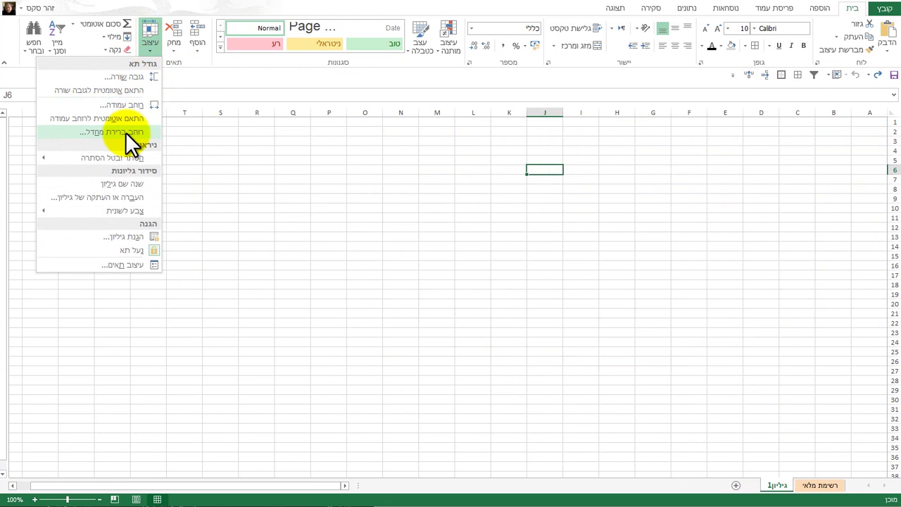
pyautogui.click(125, 131)
pyautogui.write('12')
pyautogui.press('Return')
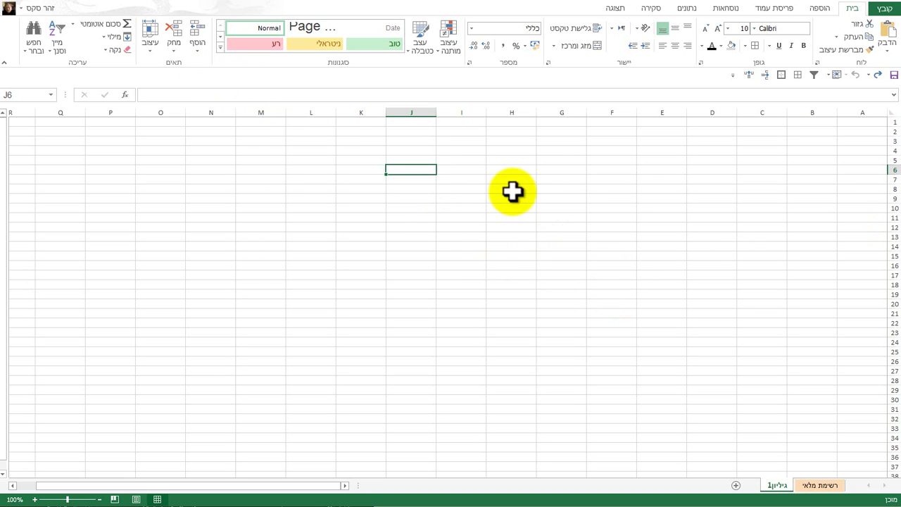
pyautogui.click(153, 52)
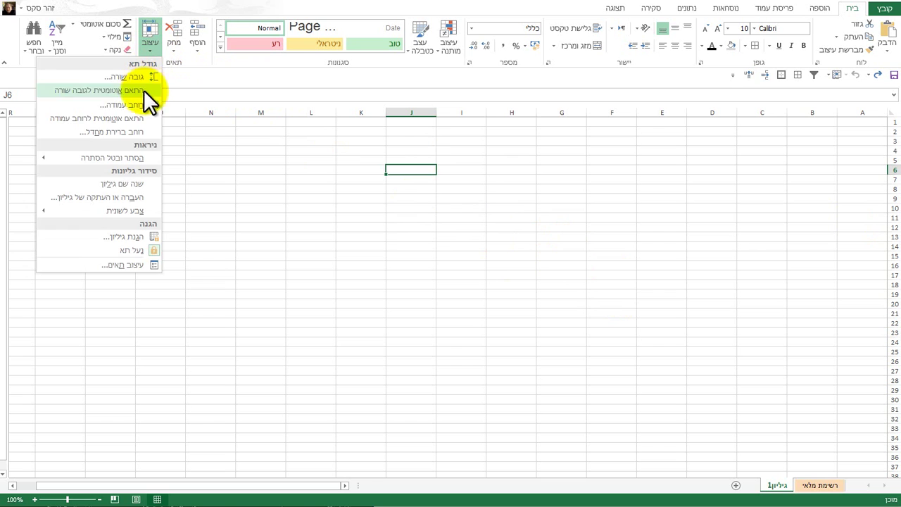
pyautogui.click(131, 133)
pyautogui.write('2')
pyautogui.press('Return')
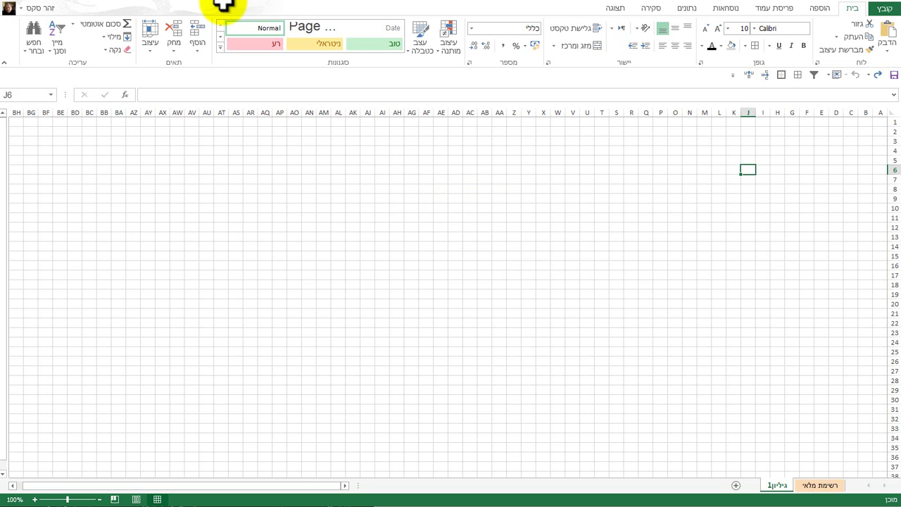
# On the רשימת מלאי sheet, hide column D (הכמות במלאי).
pyautogui.click(817, 488)
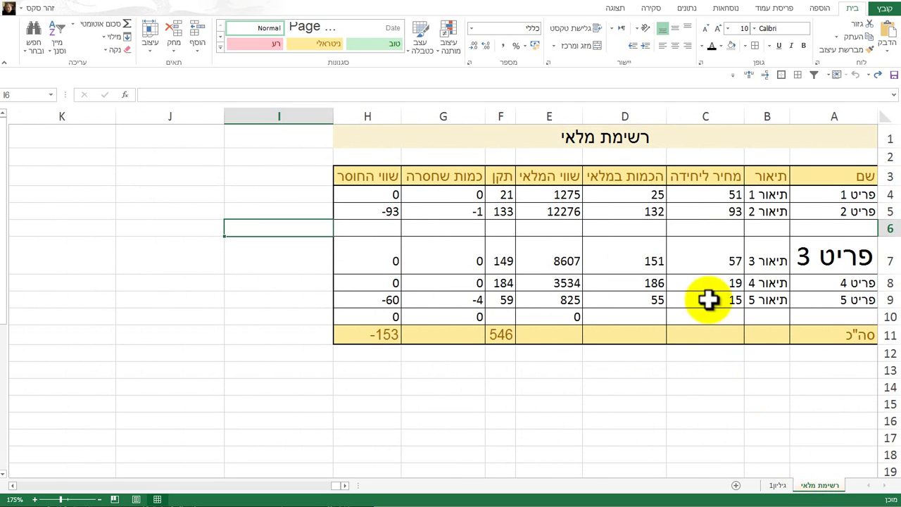
pyautogui.click(621, 115)
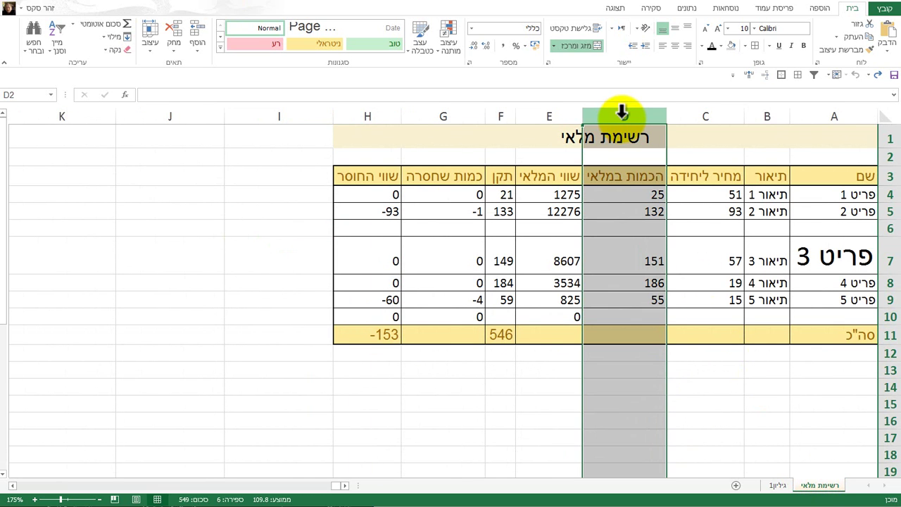
pyautogui.rightClick(621, 112)
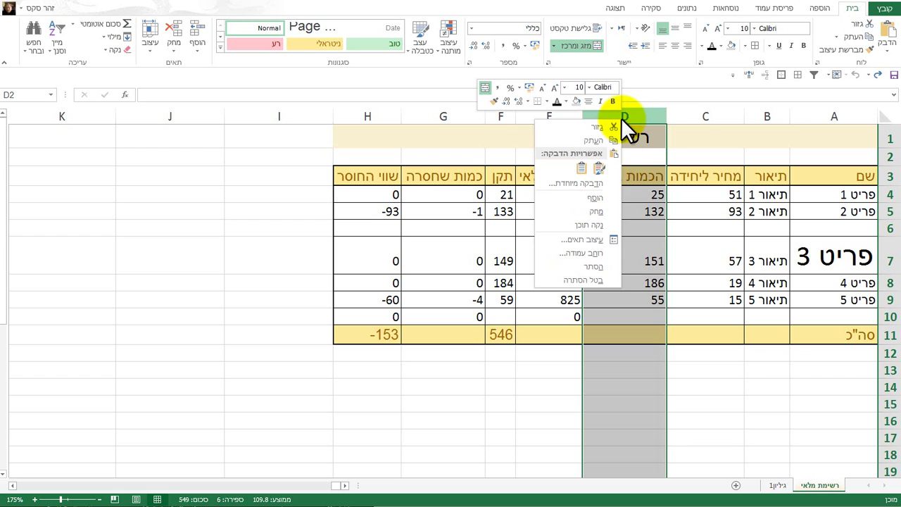
pyautogui.click(598, 266)
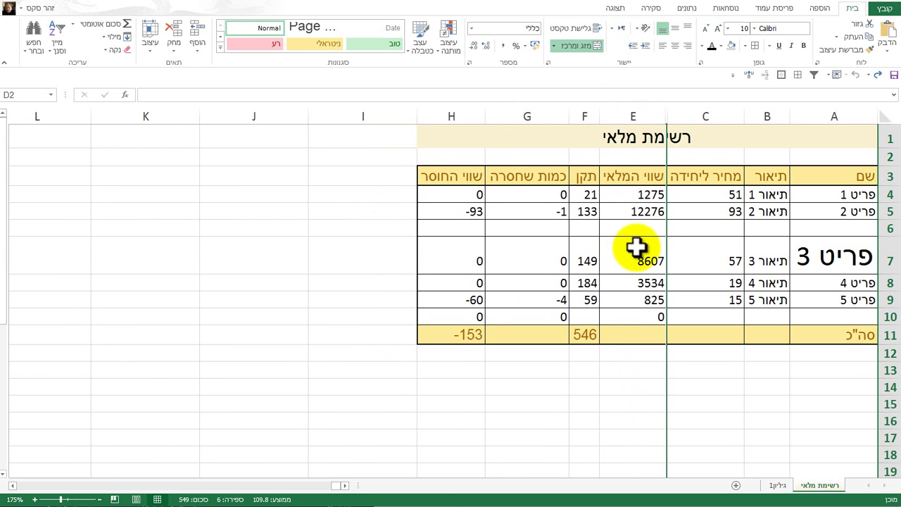
# Hide row 7 (פריט 3), then return to the גיליון1 sheet.
pyautogui.click(750, 252)
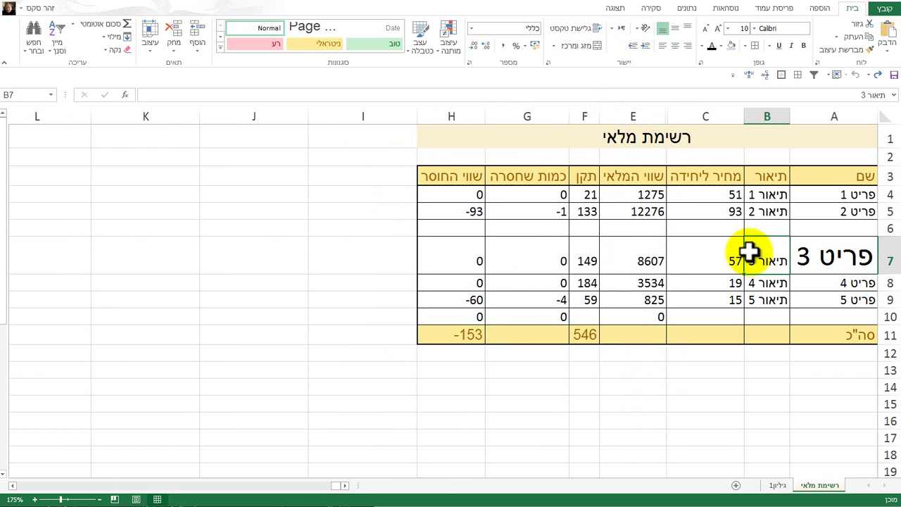
pyautogui.rightClick(887, 257)
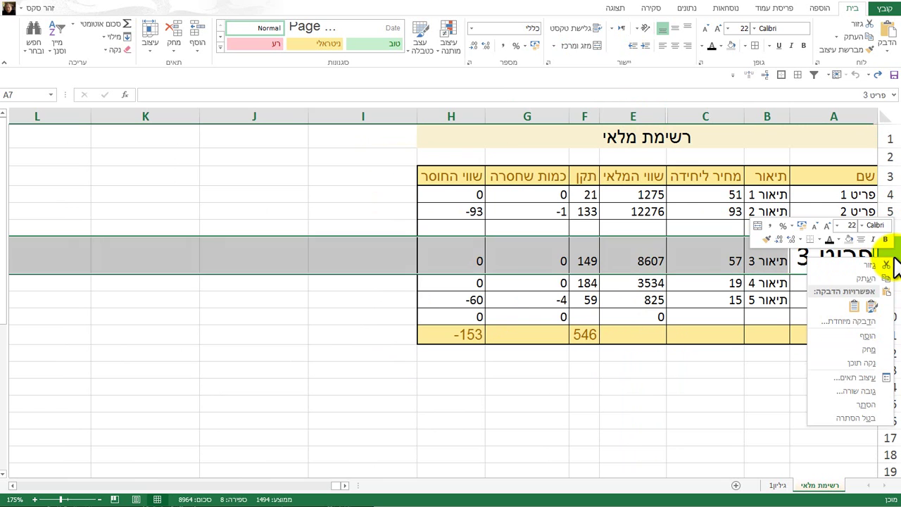
pyautogui.click(865, 412)
pyautogui.click(718, 155)
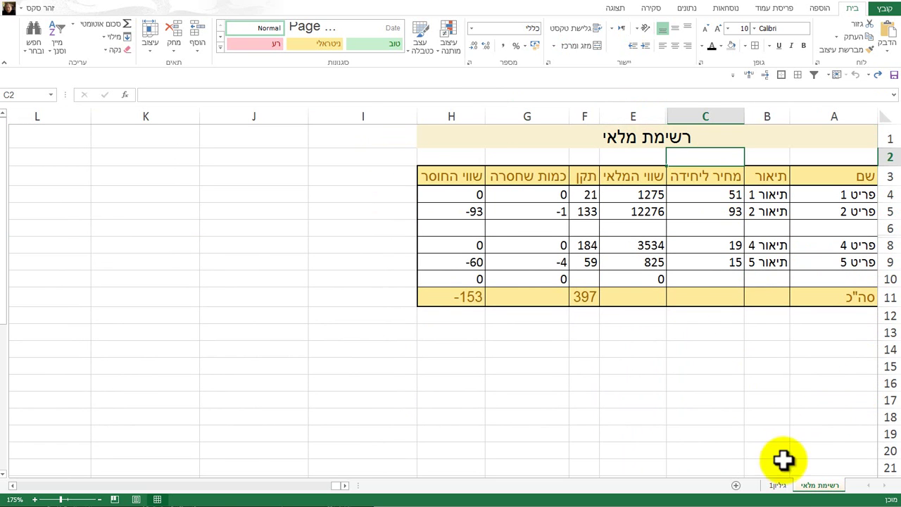
pyautogui.click(778, 486)
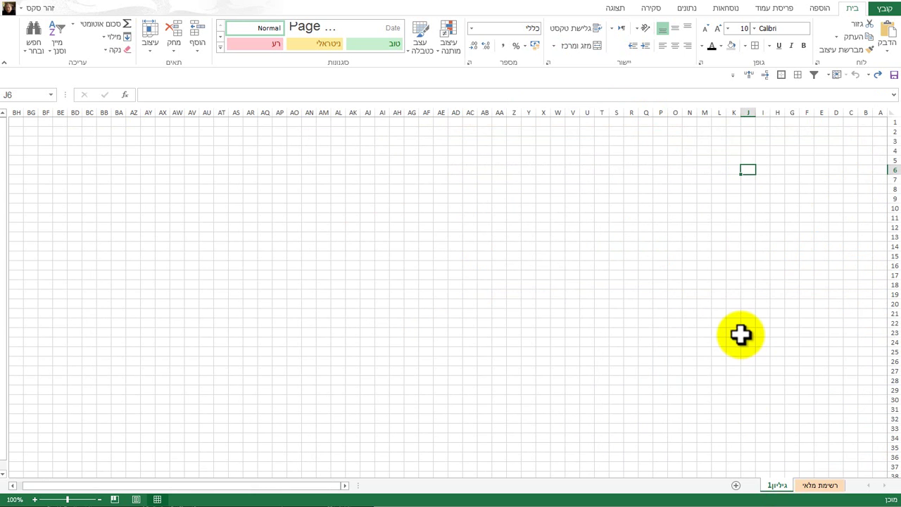
# Hide the empty גיליון1 sheet from its tab menu, then select an empty cell below the table.
pyautogui.rightClick(778, 487)
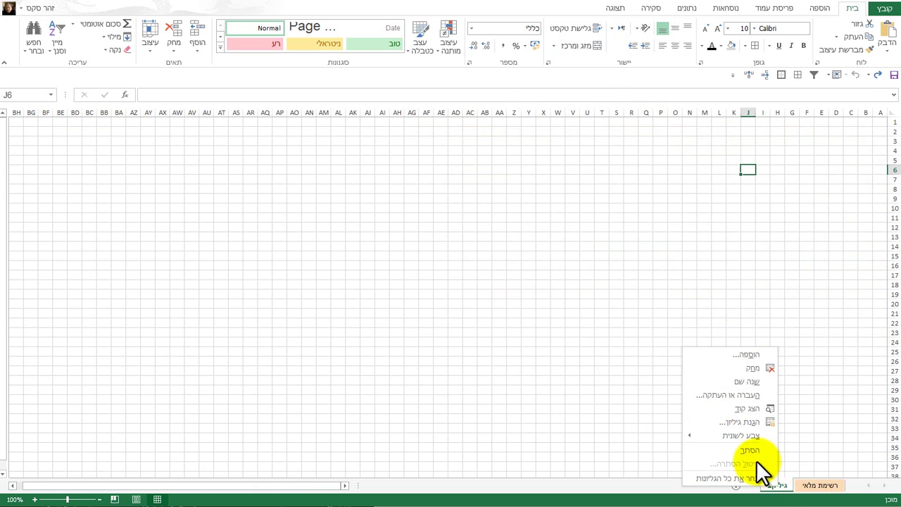
pyautogui.click(752, 450)
pyautogui.click(787, 344)
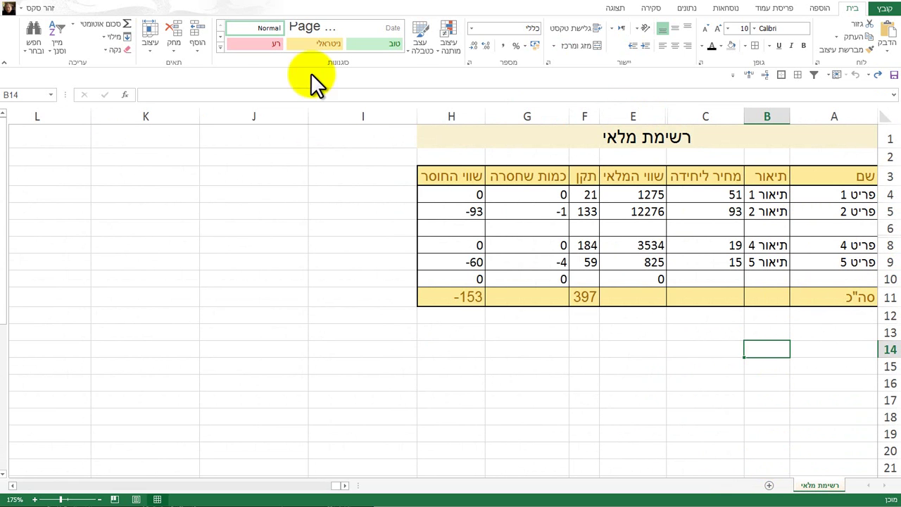
pyautogui.click(144, 43)
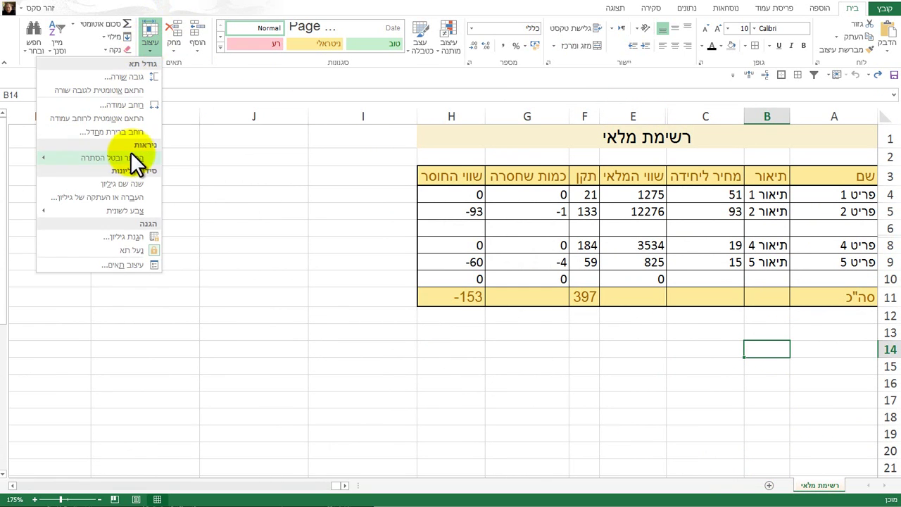
pyautogui.moveTo(131, 157)
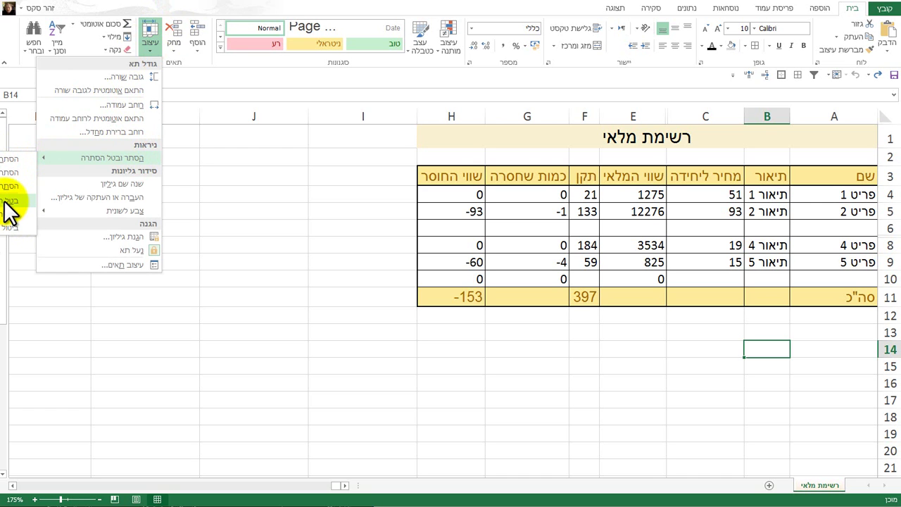
pyautogui.click(5, 203)
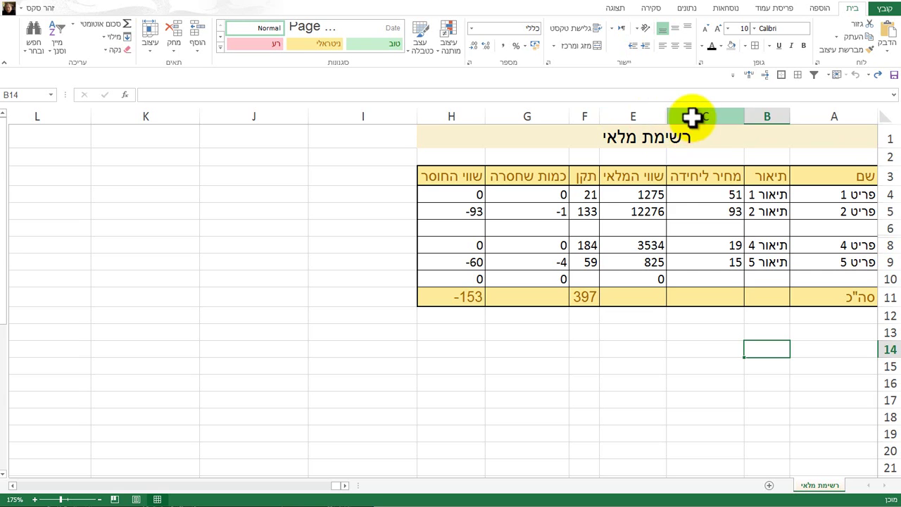
# Select columns C through E and unhide row 7 (פריט 3) via Format.
pyautogui.moveTo(689, 114); pyautogui.dragTo(637, 116)
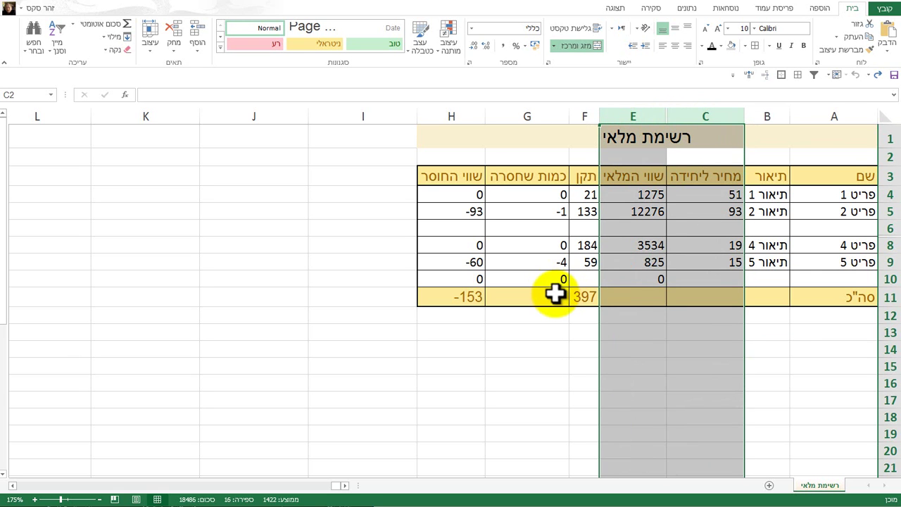
pyautogui.rightClick(642, 184)
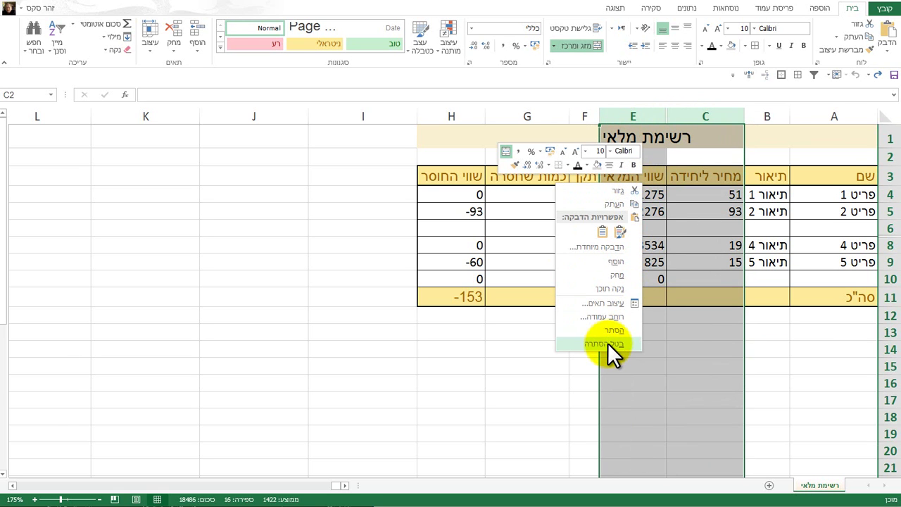
pyautogui.click(150, 34)
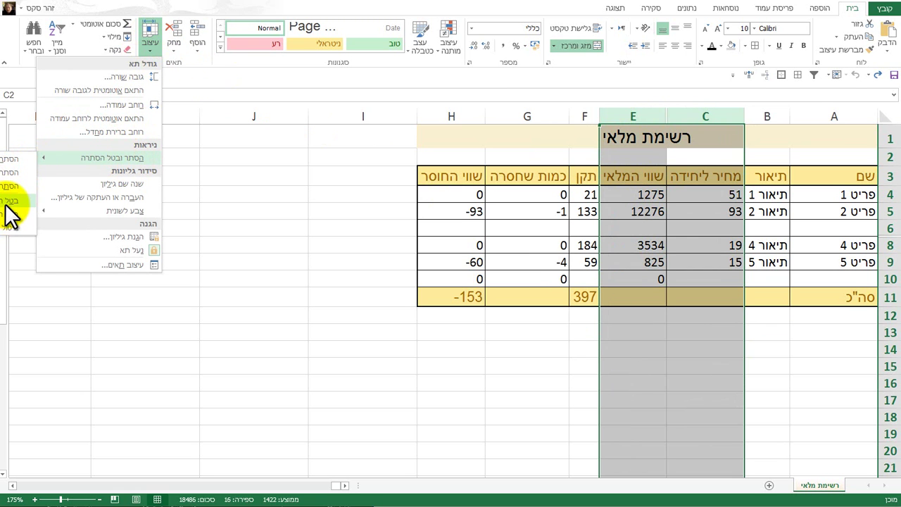
pyautogui.click(8, 201)
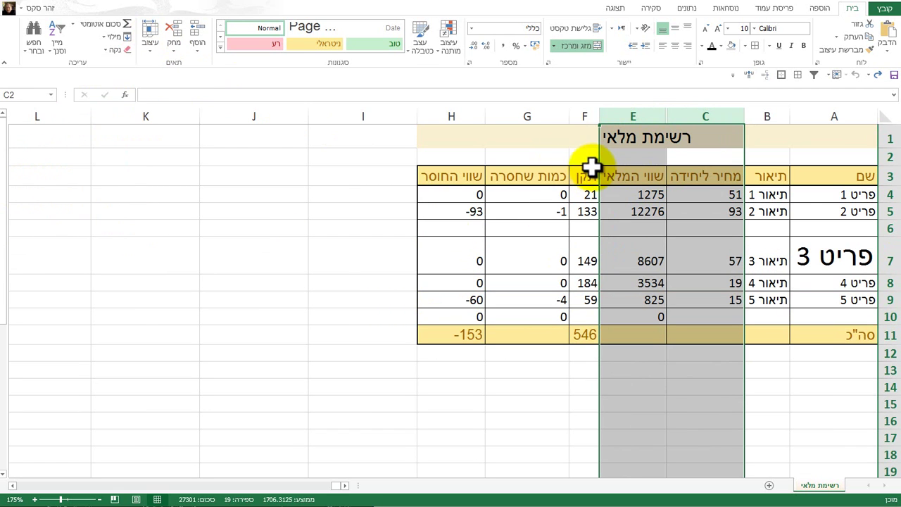
# Unhide column D (הכמות במלאי) via Format > Hide & Unhide.
pyautogui.click(150, 35)
pyautogui.moveTo(116, 157)
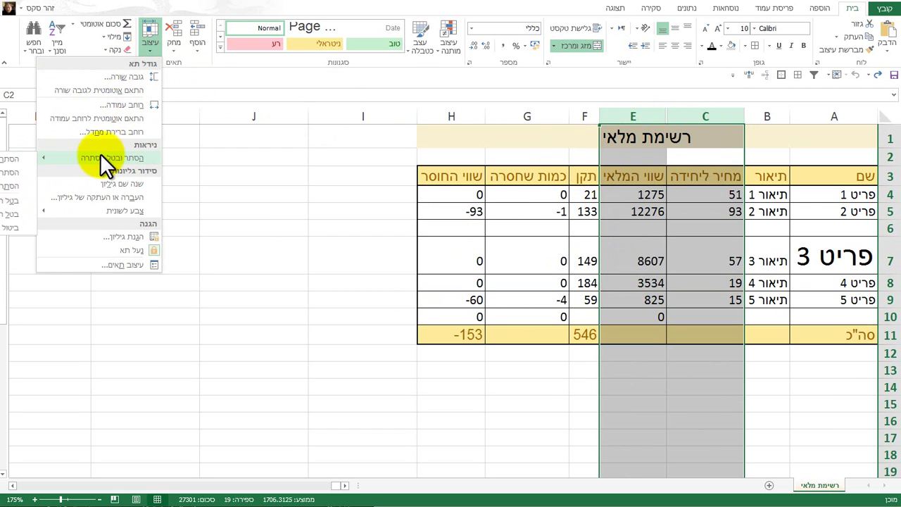
pyautogui.click(7, 215)
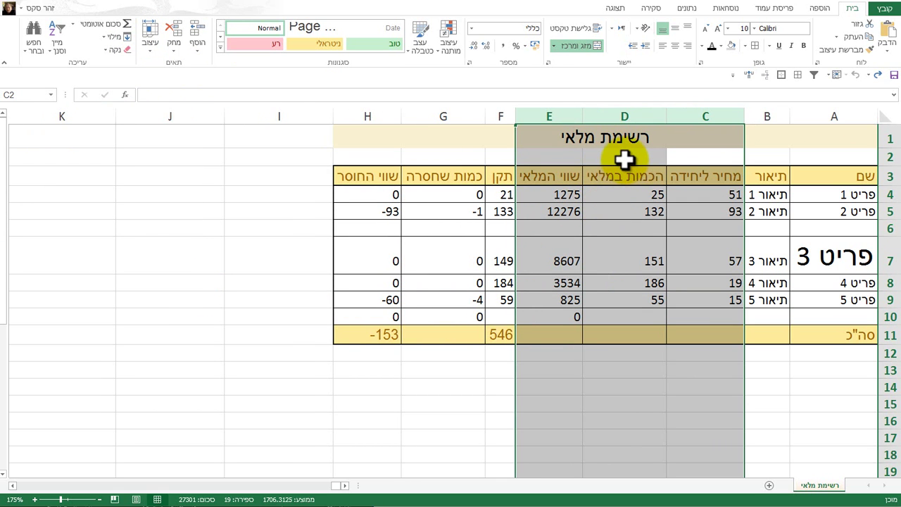
# Dismiss the column menu and the Format options without making changes.
pyautogui.rightClick(618, 113)
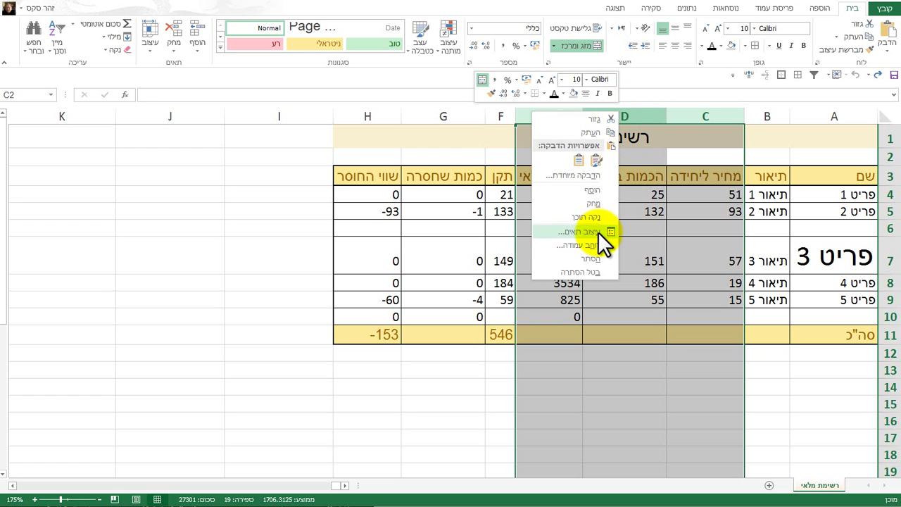
pyautogui.press('Escape')
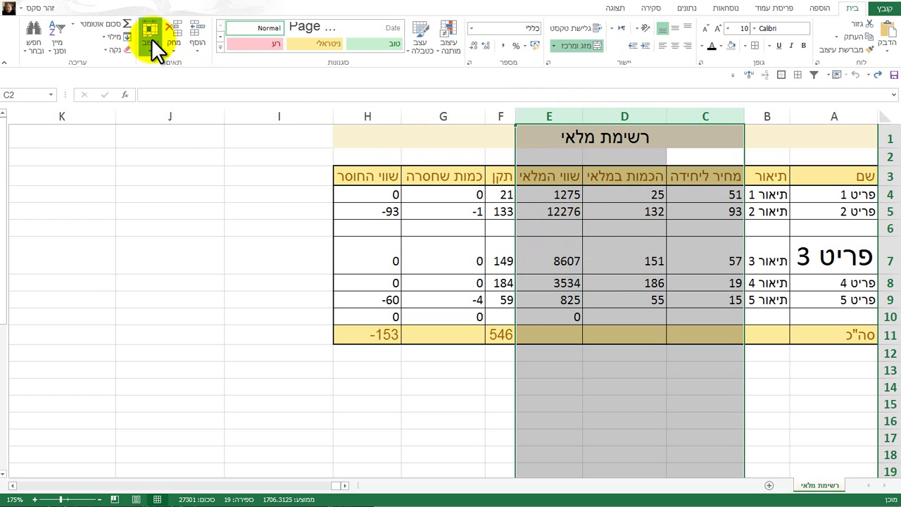
pyautogui.click(151, 39)
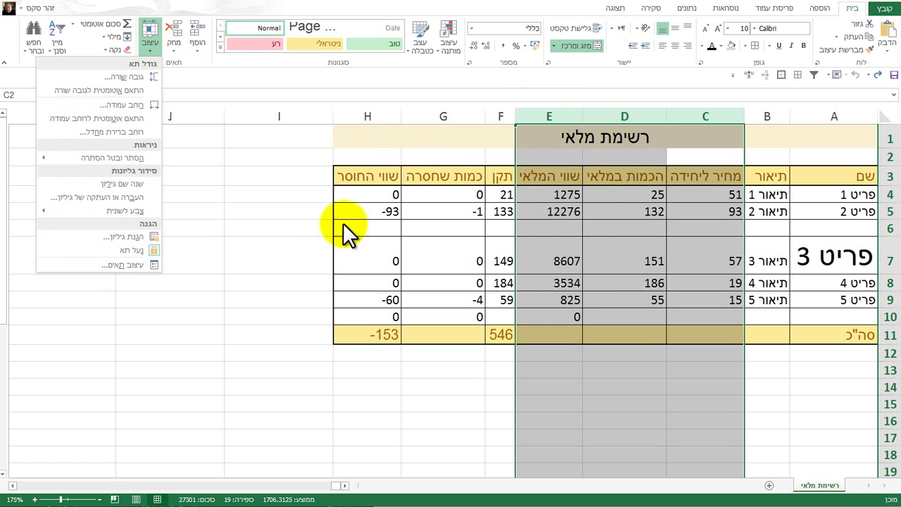
pyautogui.click(616, 246)
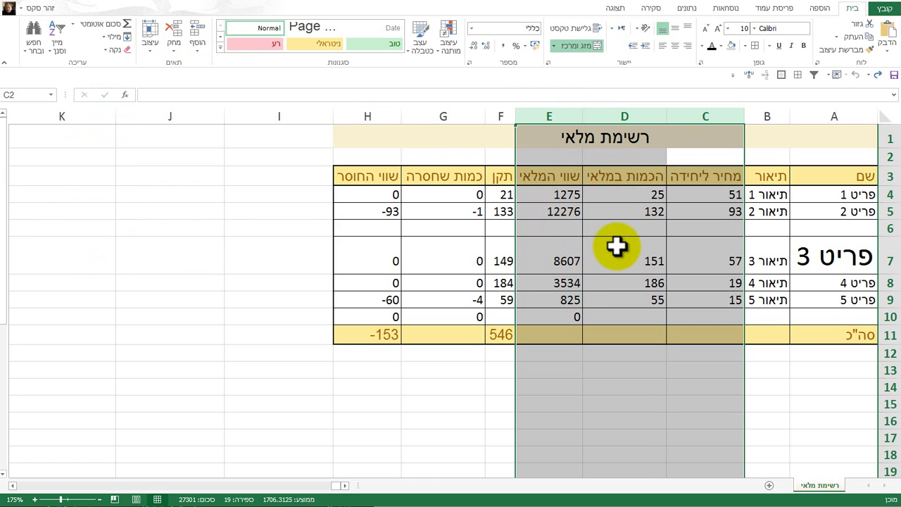